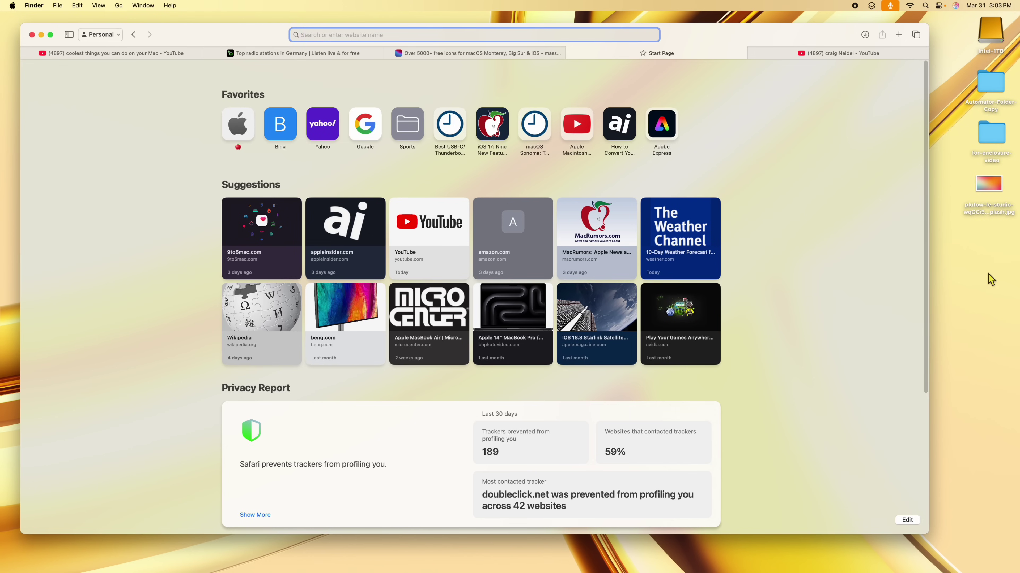
- Preview the pink-orange gradient desktop JPG, then set it as Safari's Start Page background
left_click(987, 186)
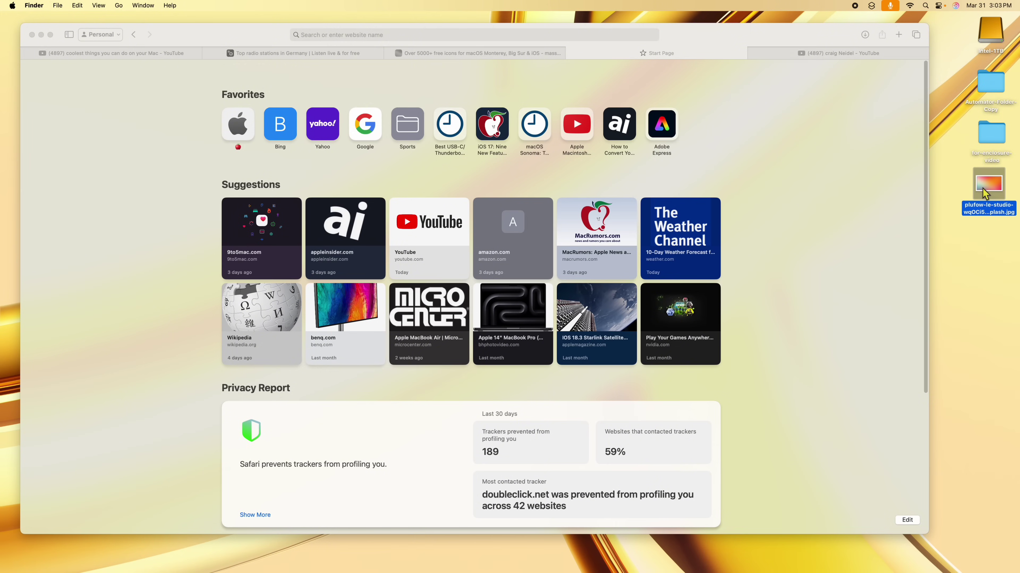
key("space")
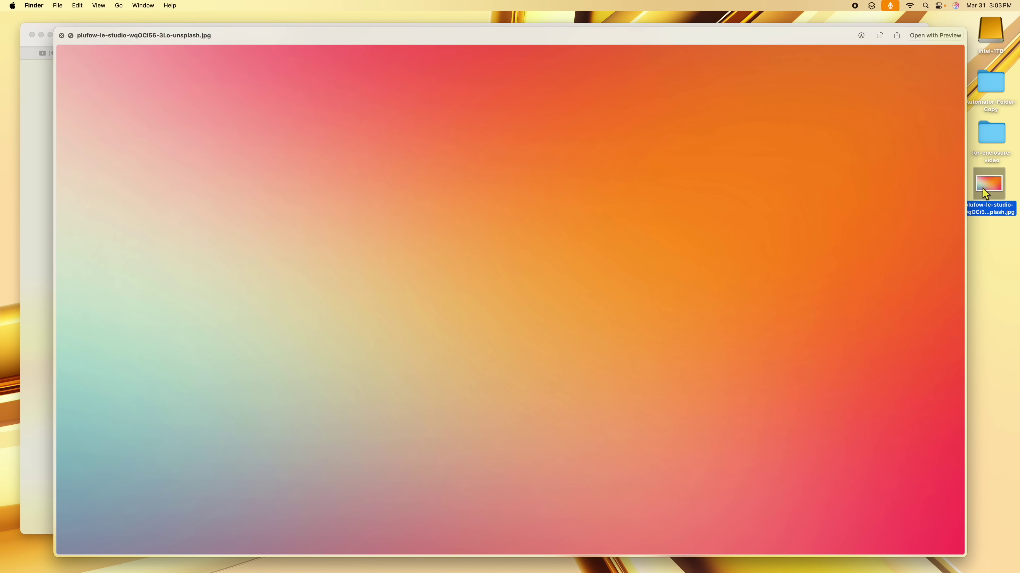
key("space")
left_click_drag(995, 189, 813, 219)
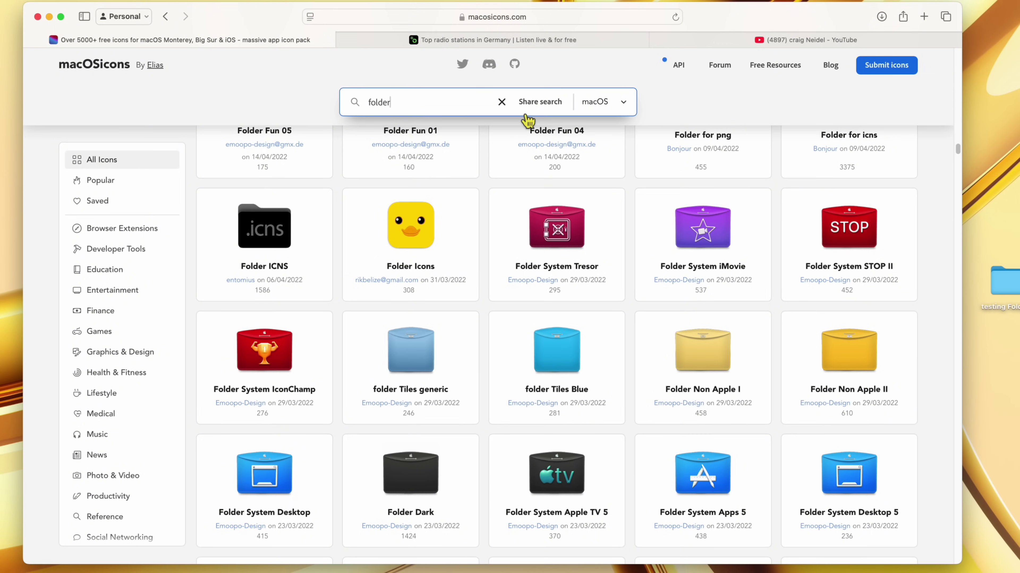
- Scroll up and down through the 'folder' icon results until Folder System STOP II appears
scroll(650, 269, "down", 15)
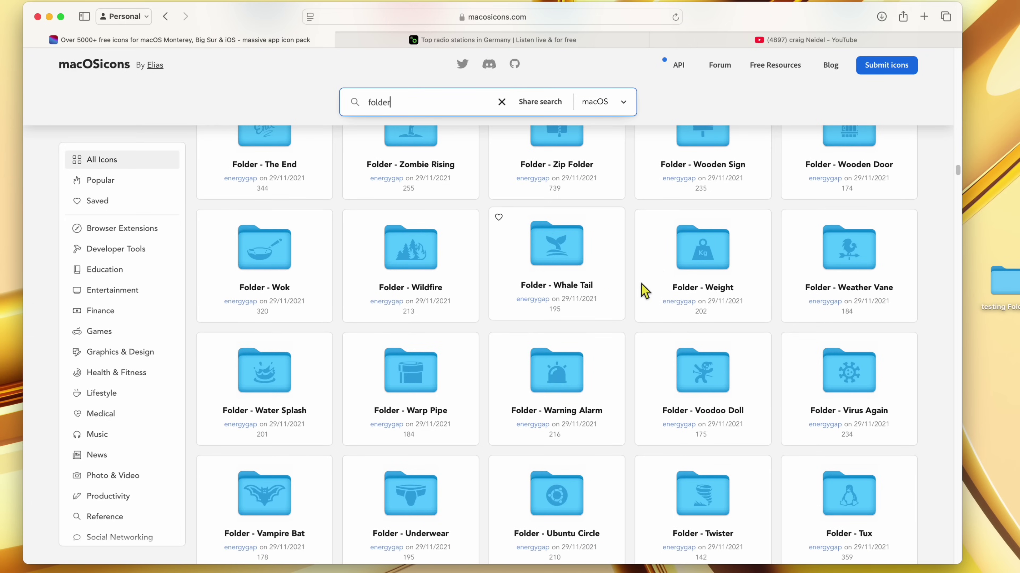
scroll(719, 381, "up", 3)
scroll(722, 388, "up", 6)
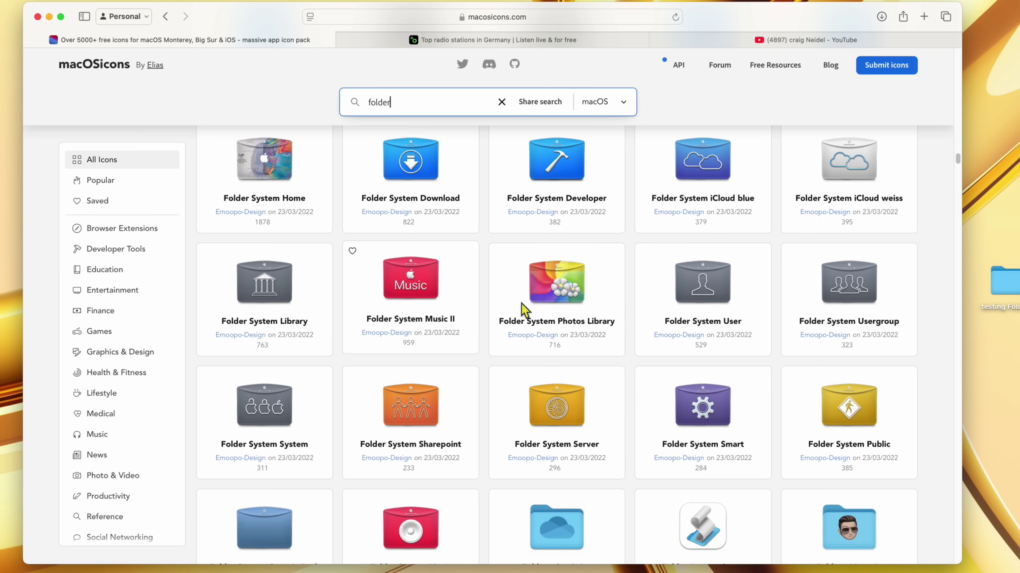
scroll(562, 308, "up", 10)
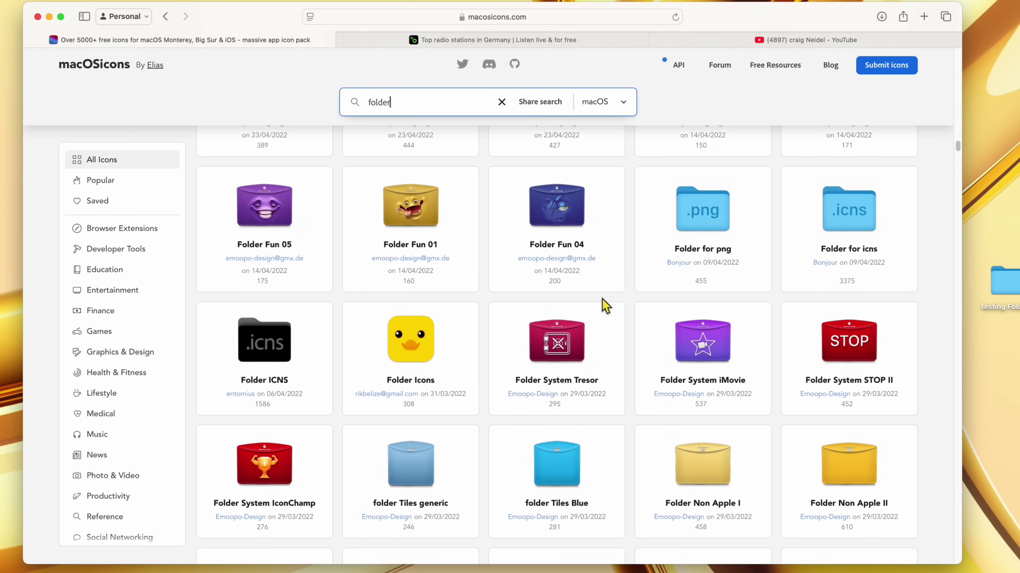
scroll(605, 306, "down", 2)
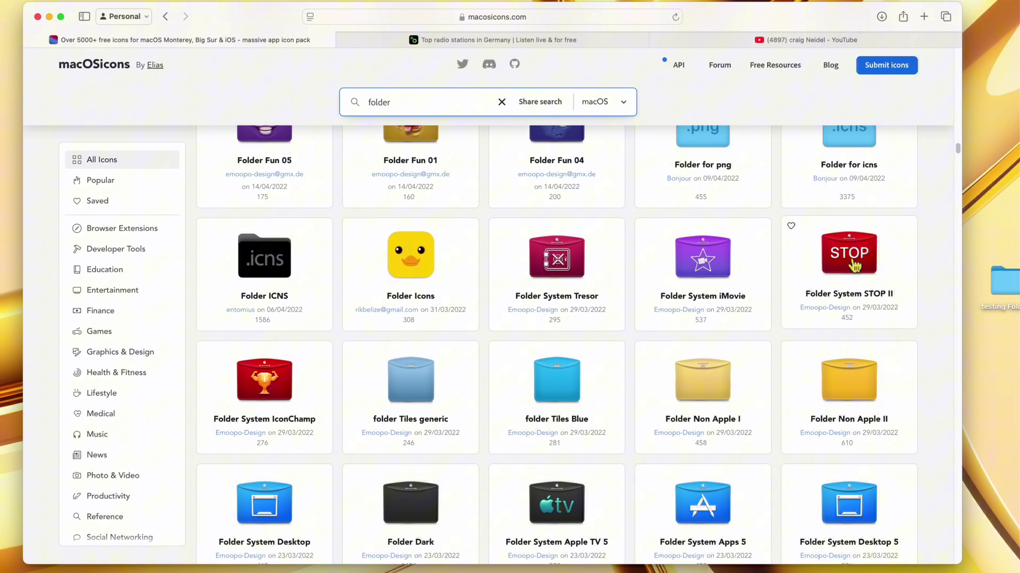
- Download the Folder System STOP II icon as an .icns file, then quit Preview
left_click(855, 265)
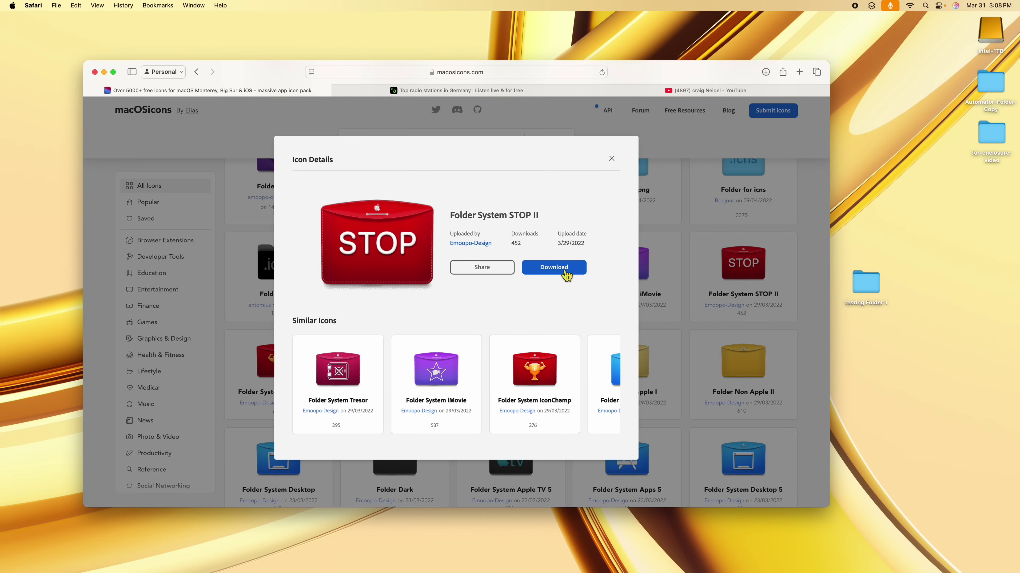
left_click(566, 275)
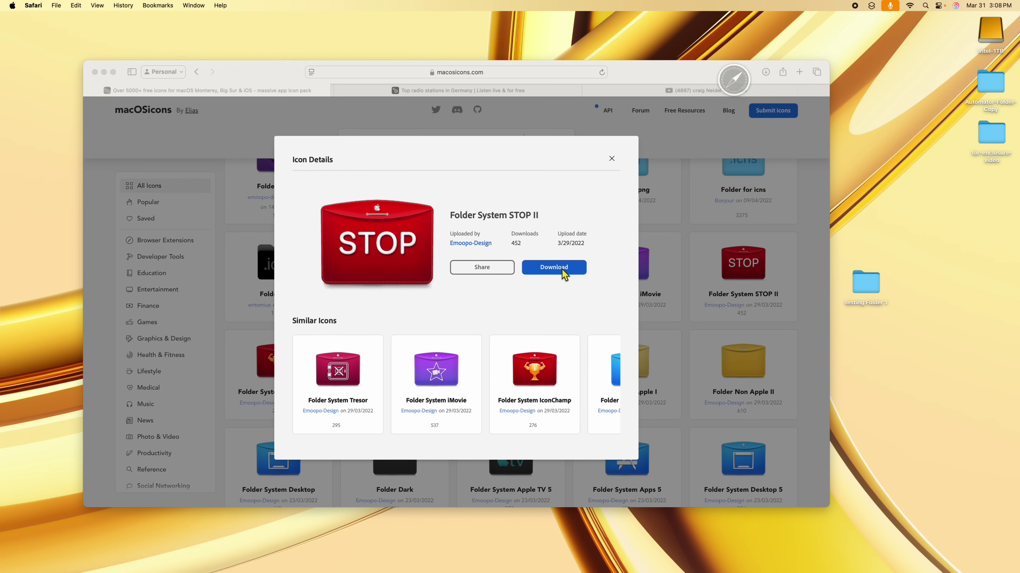
left_click_drag(66, 29, 211, 73)
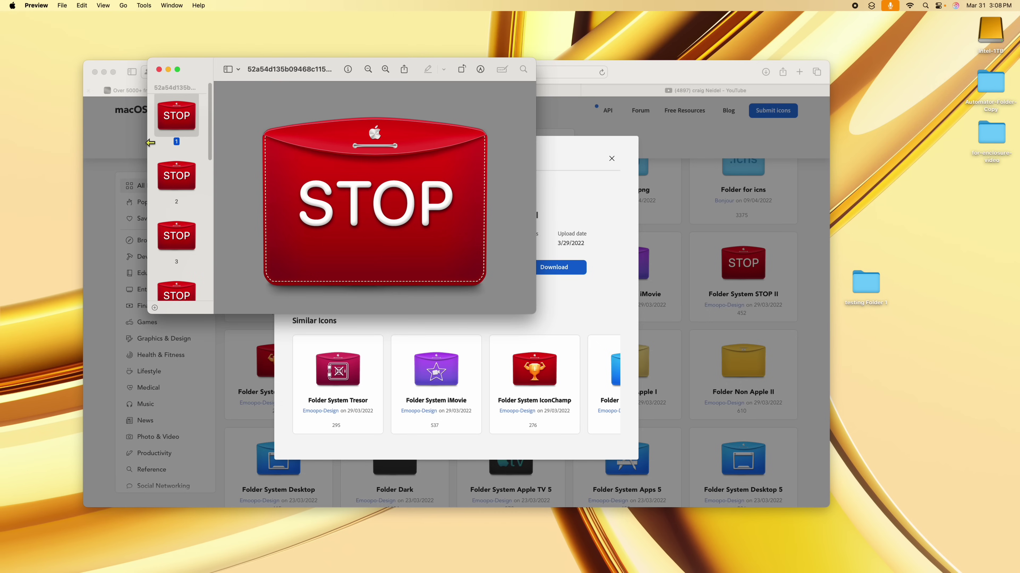
left_click(37, 5)
left_click(38, 99)
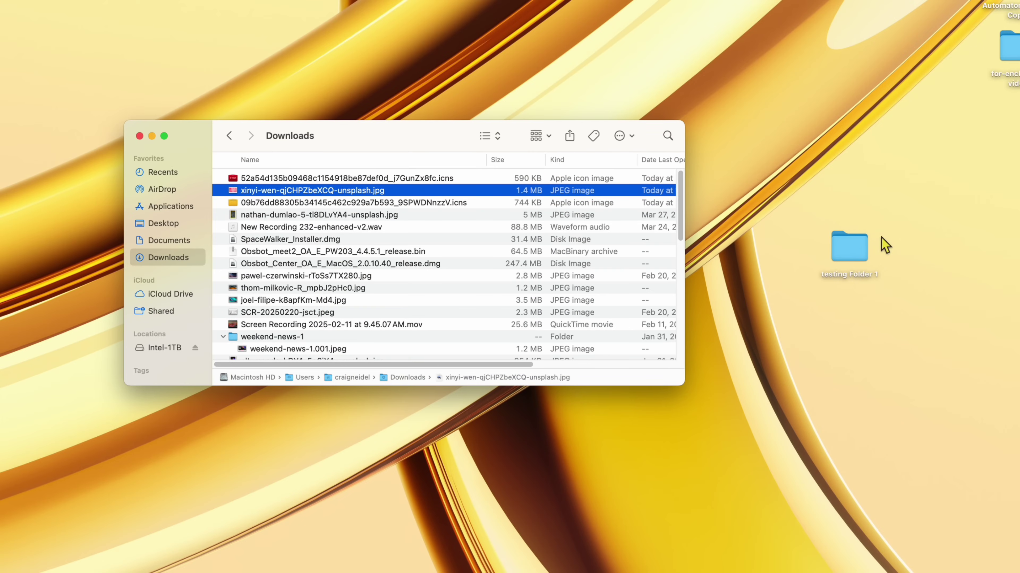
- Drop the downloaded STOP .icns onto testing Folder 1's Get Info icon, then close both windows
left_click(855, 235)
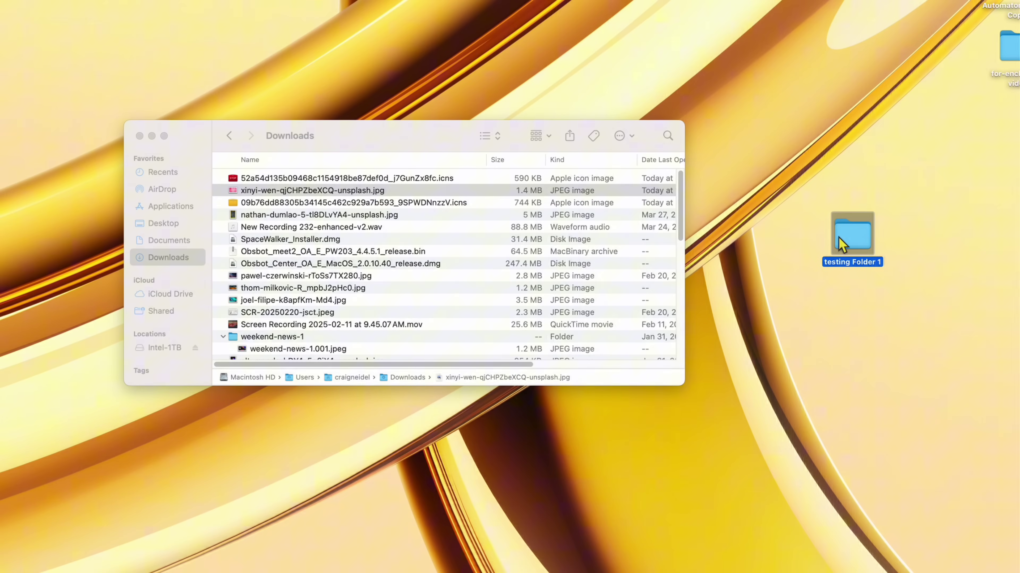
right_click(855, 241)
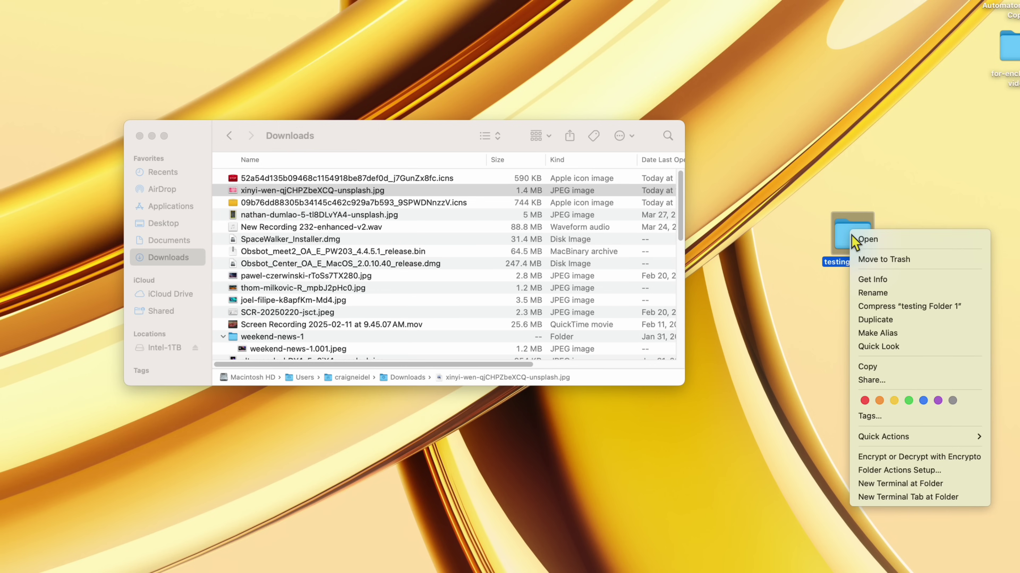
left_click(880, 280)
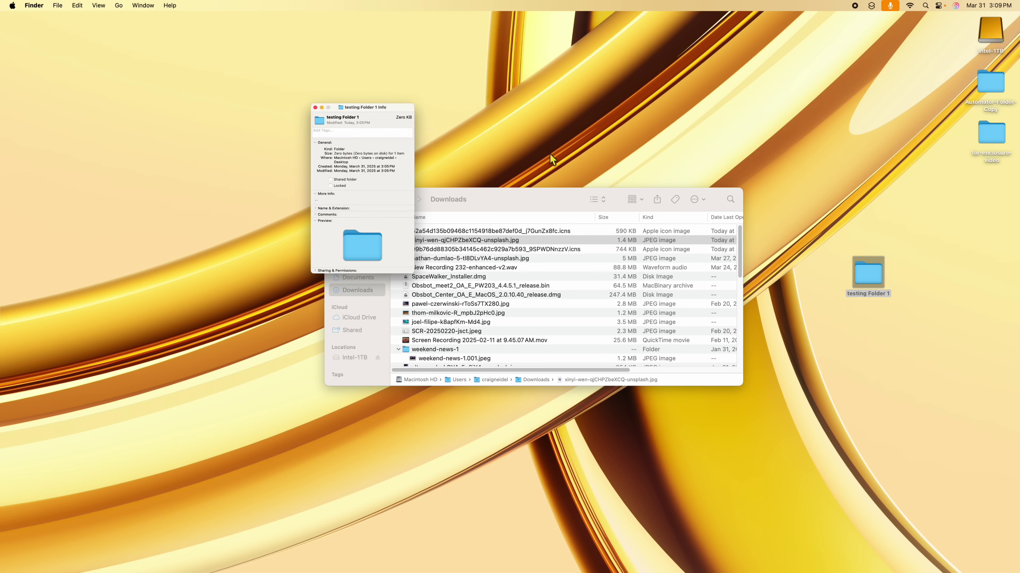
left_click_drag(129, 23, 298, 150)
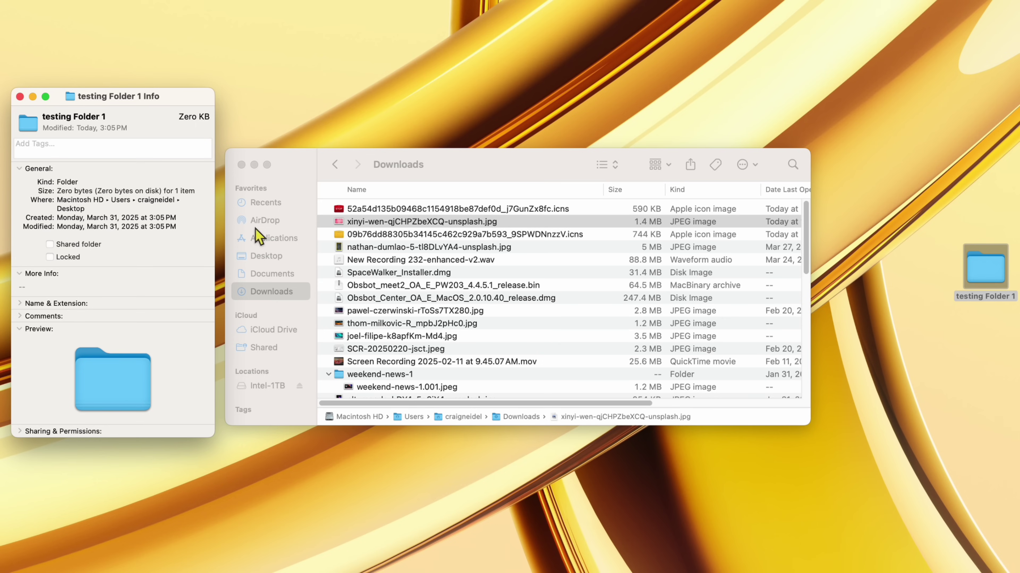
left_click(448, 174)
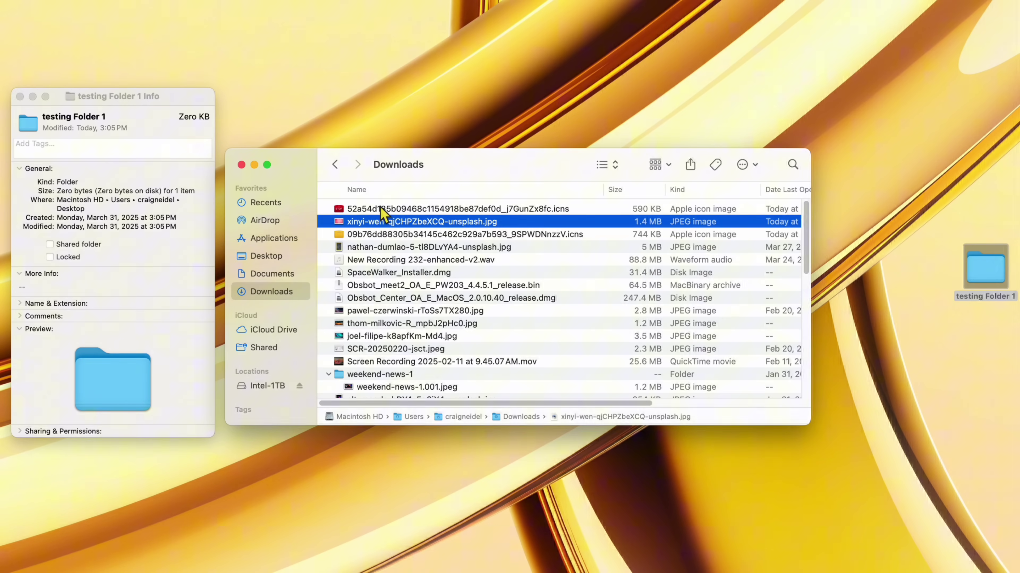
left_click(365, 210)
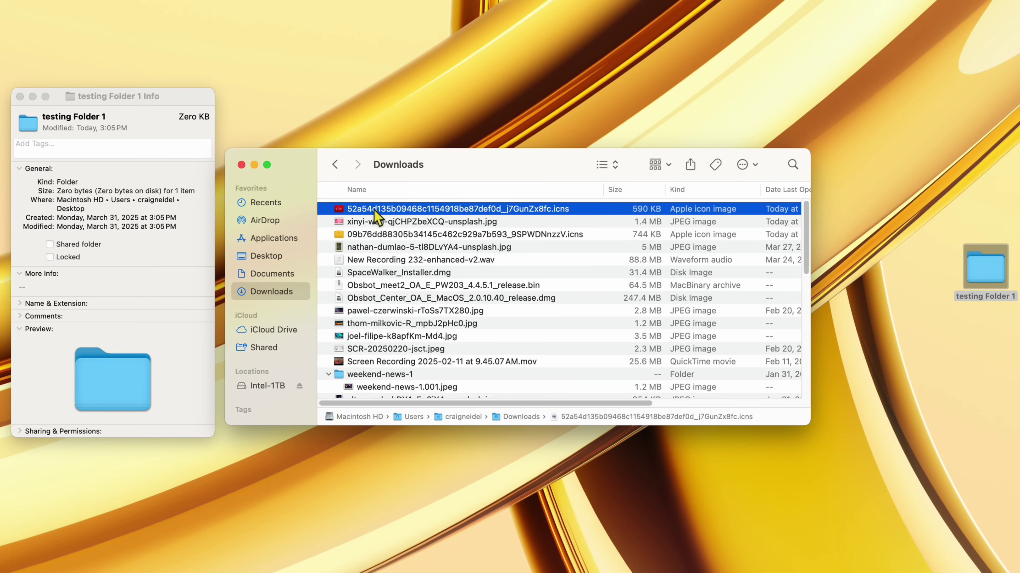
left_click_drag(343, 210, 27, 124)
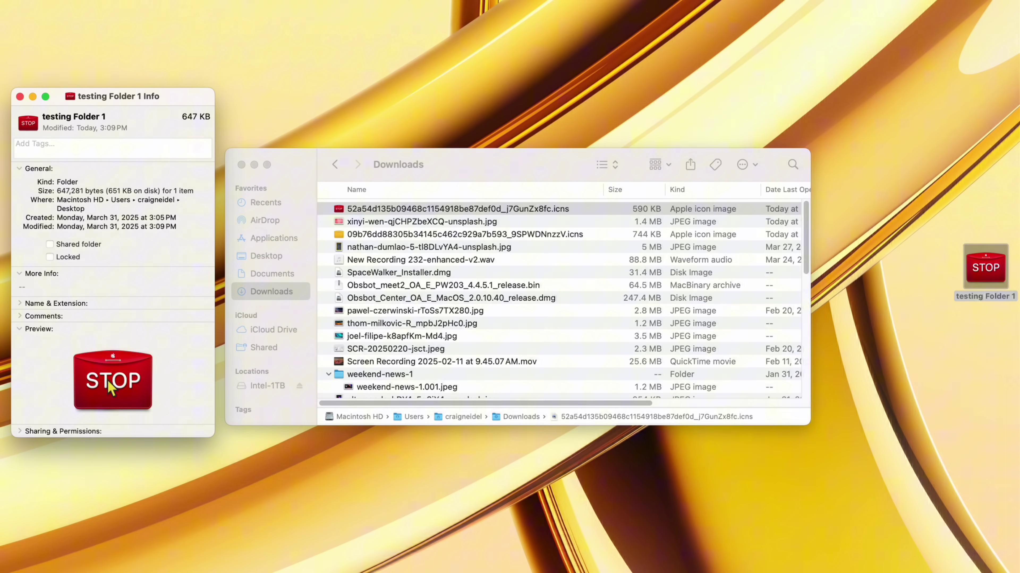
left_click(20, 96)
left_click(241, 165)
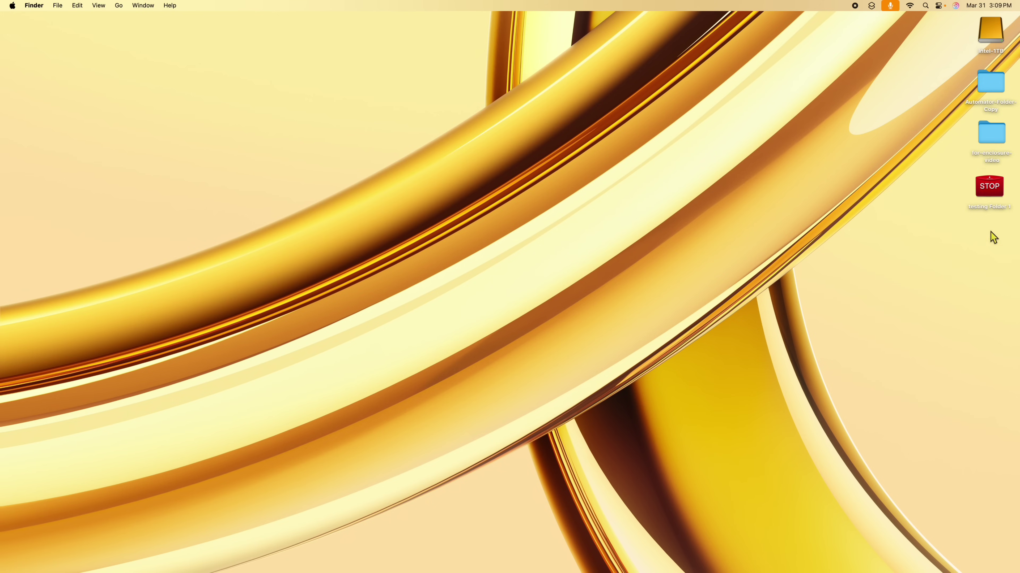
- Open testing Folder 1 from the desktop in a Finder window
double_click(997, 194)
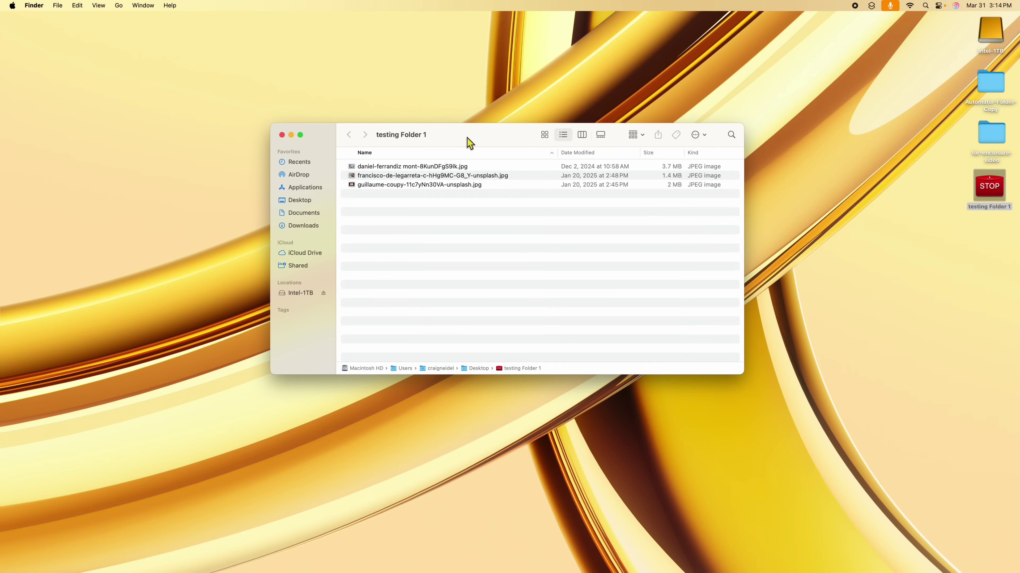
- Quick Look the JPEG photos, then select all three and open their context menu
left_click(387, 168)
left_click(386, 185)
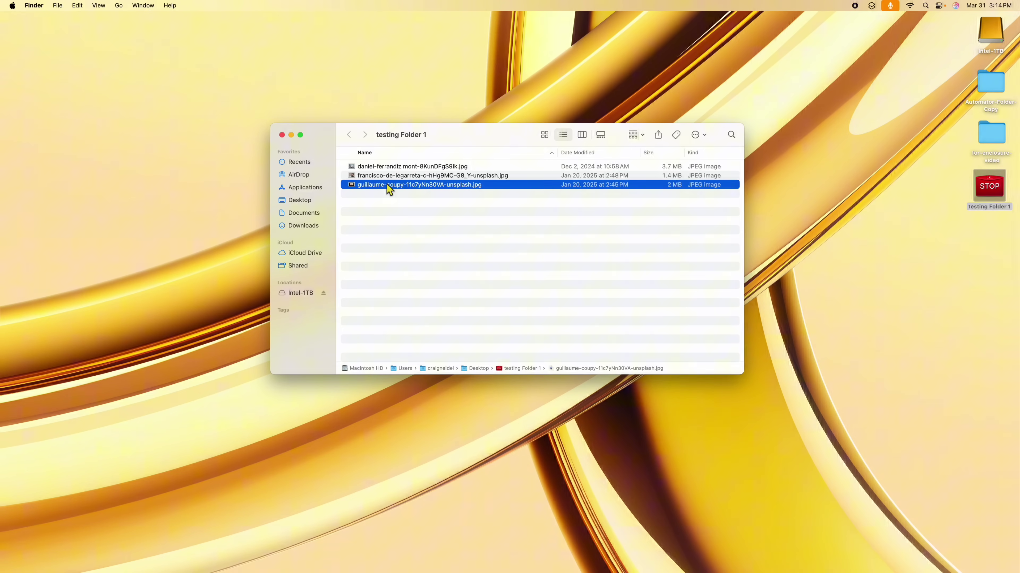
key("space")
key("space")
left_click(387, 176)
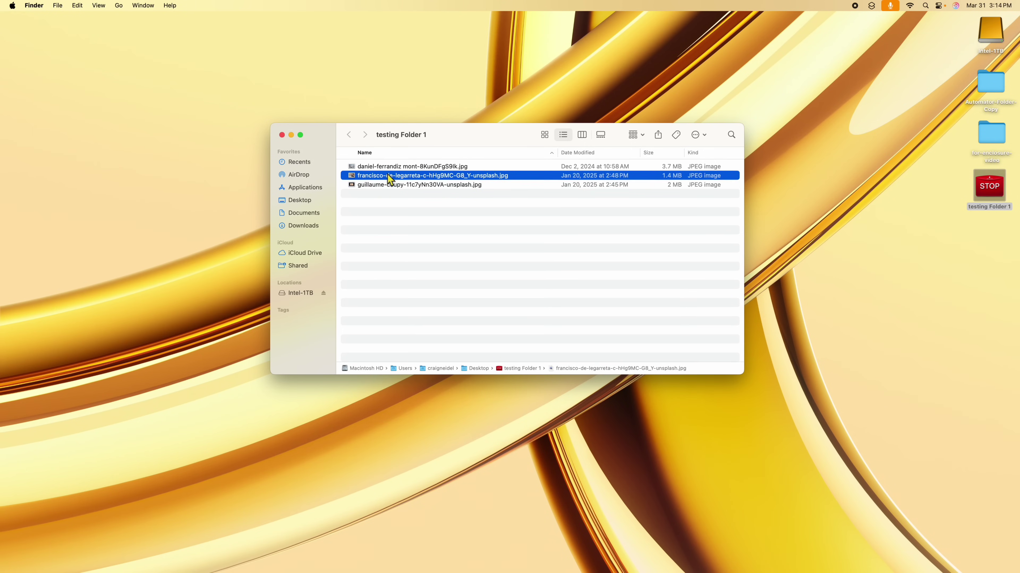
key("space")
key("space")
left_click(388, 166)
key("space")
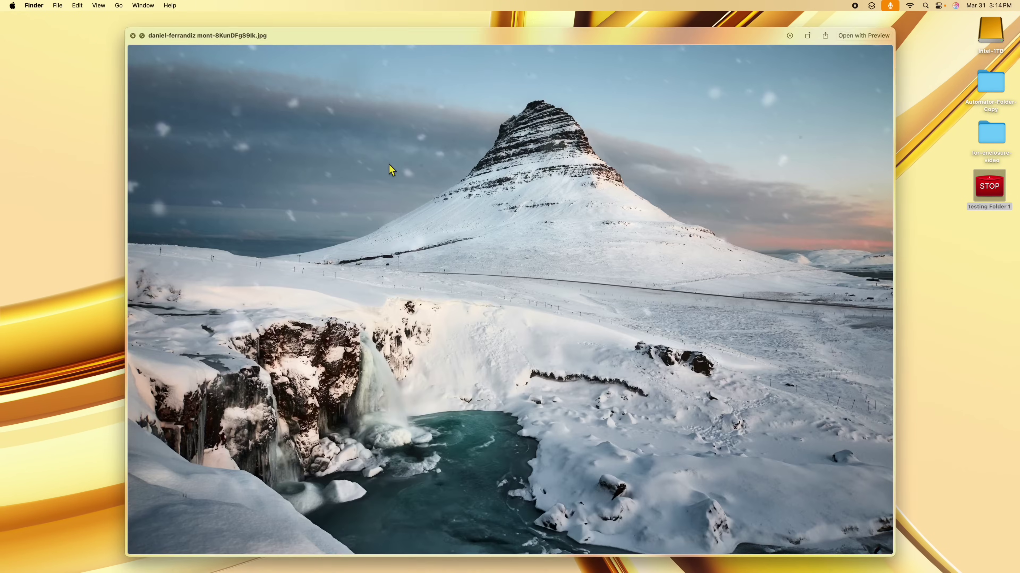
key("space")
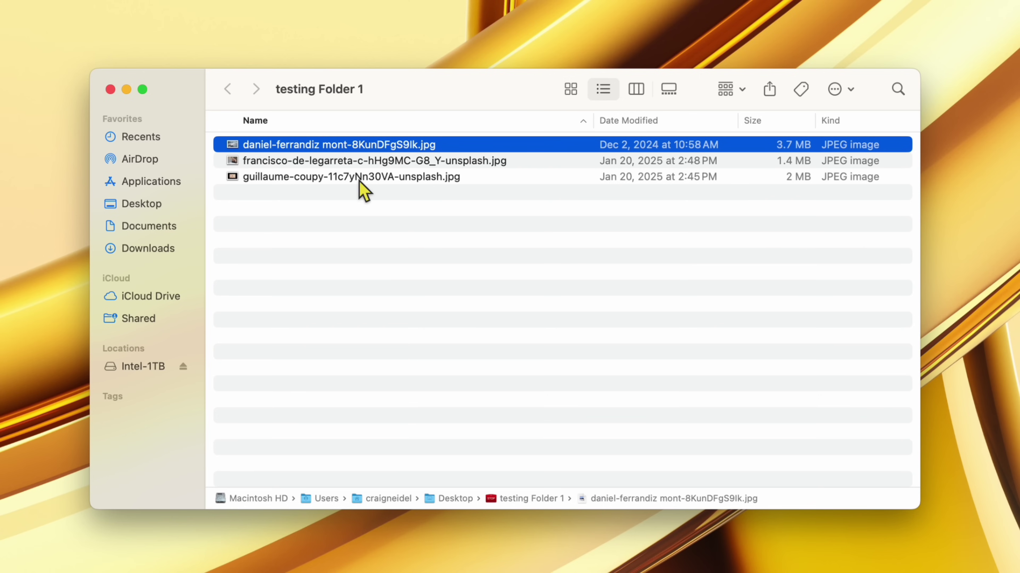
left_click(314, 178, "shift")
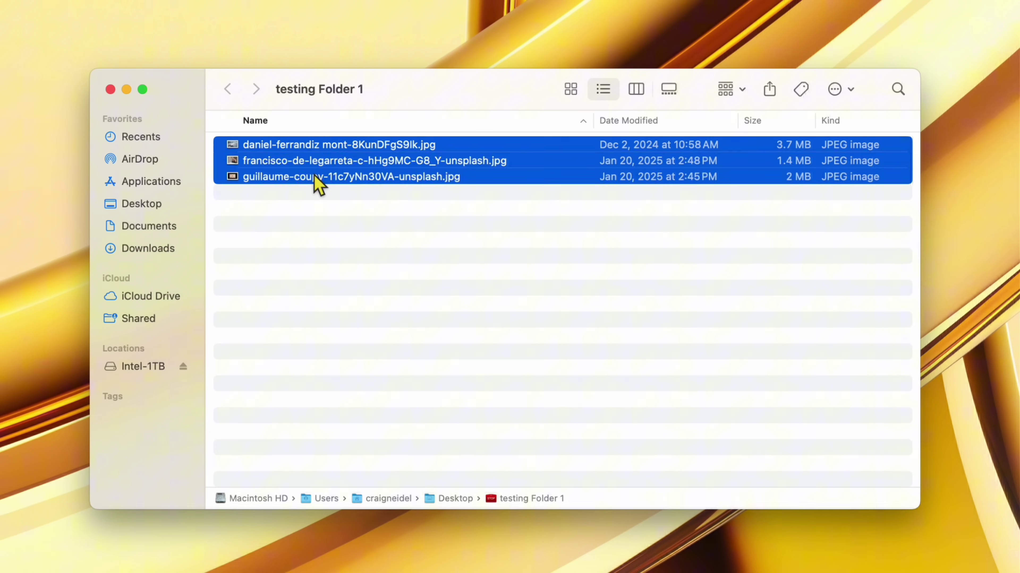
right_click(342, 146)
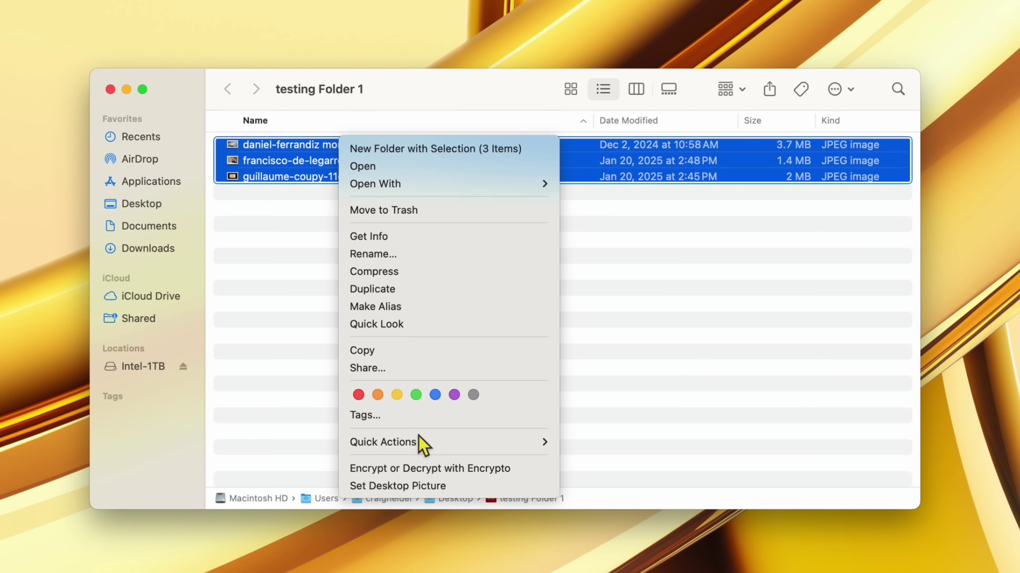
- Convert the three photos with Quick Actions > Convert Image, format JPEG, image size Medium
mouse_move(421, 444)
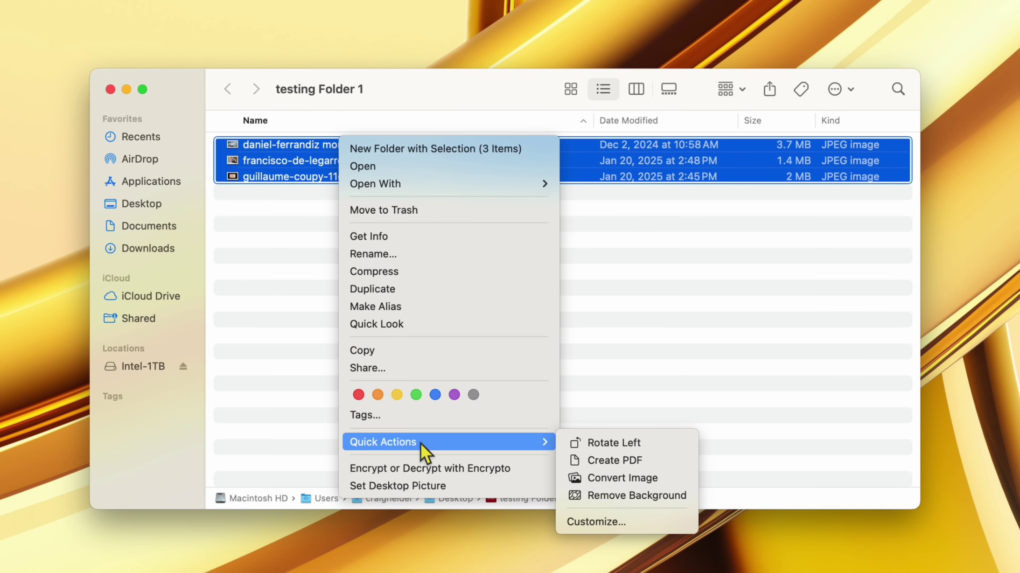
left_click(645, 478)
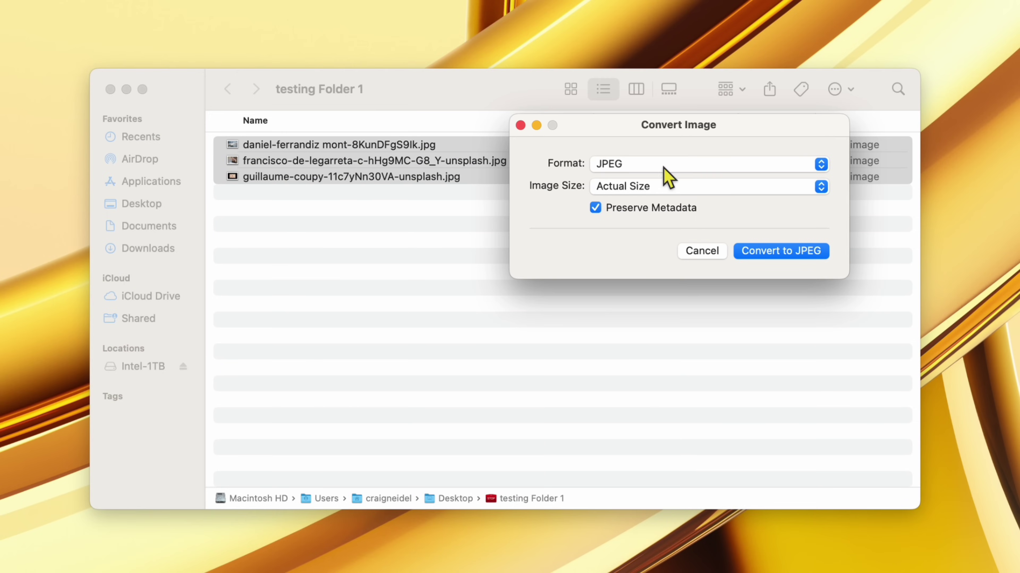
left_click(633, 180)
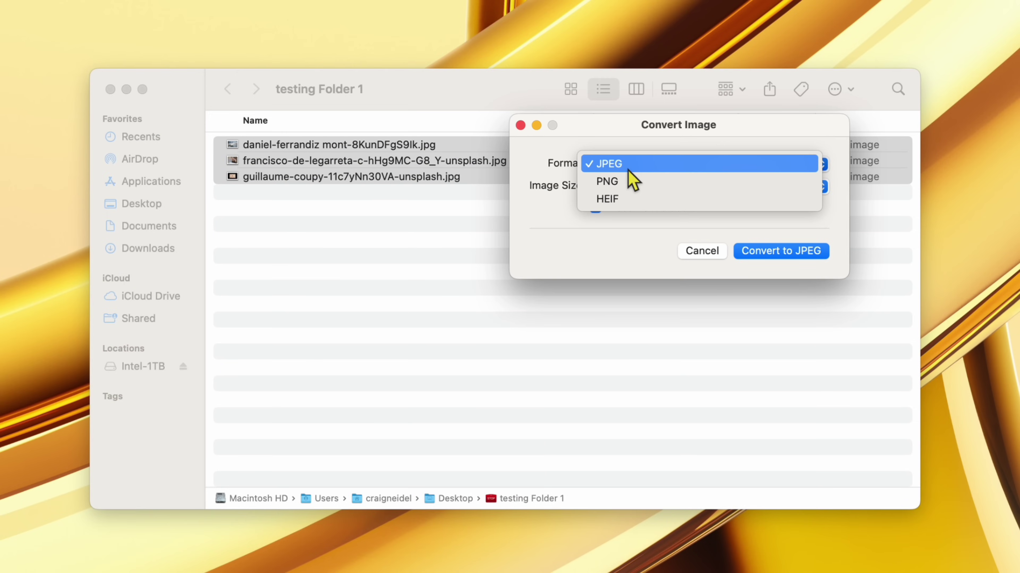
left_click(625, 167)
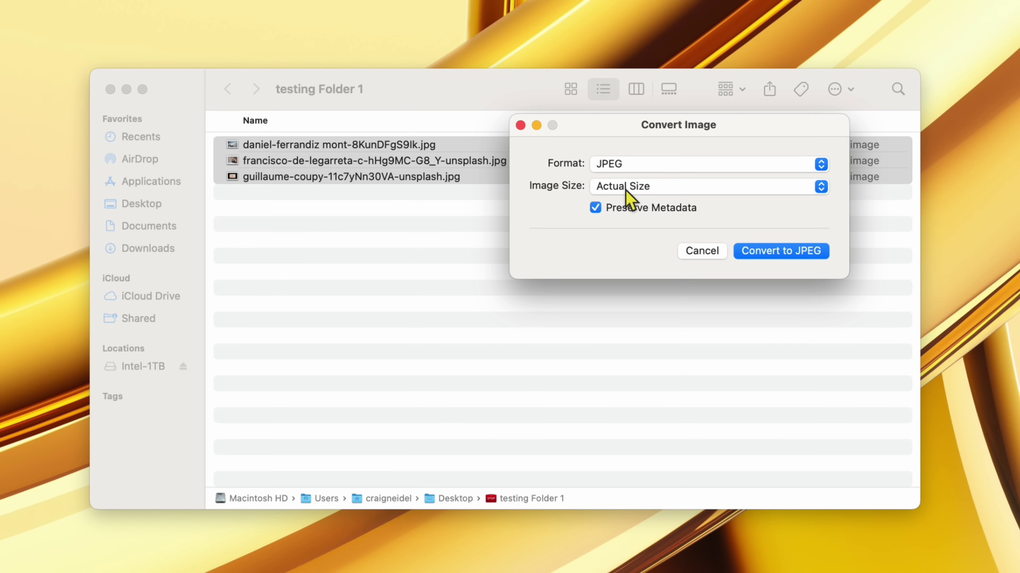
left_click(616, 193)
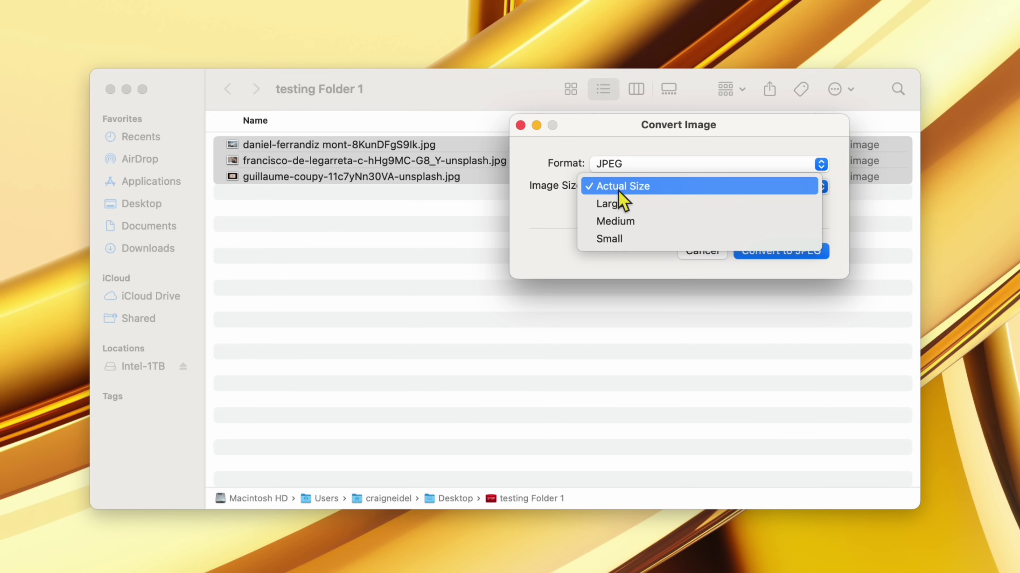
left_click(630, 223)
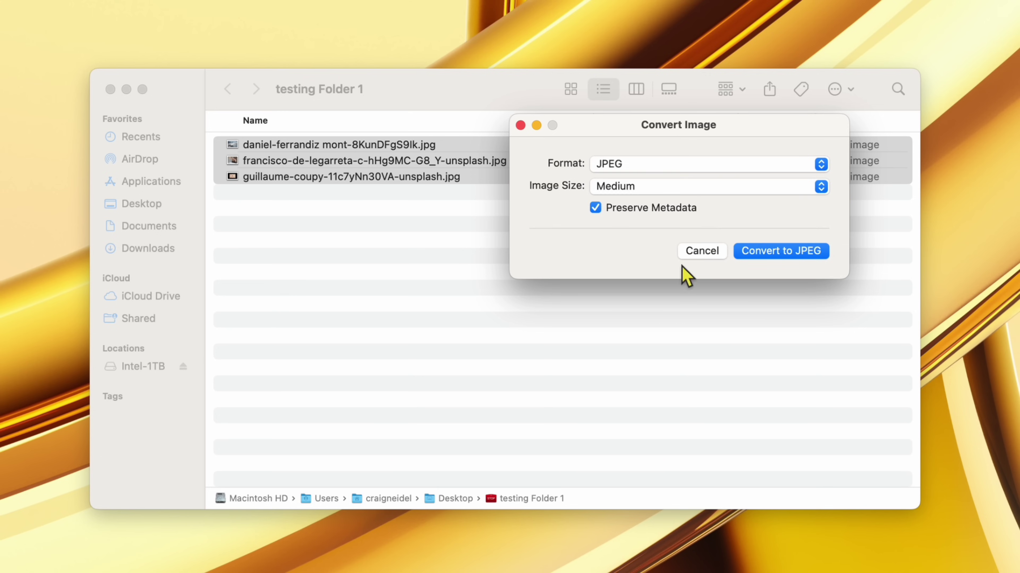
left_click(783, 253)
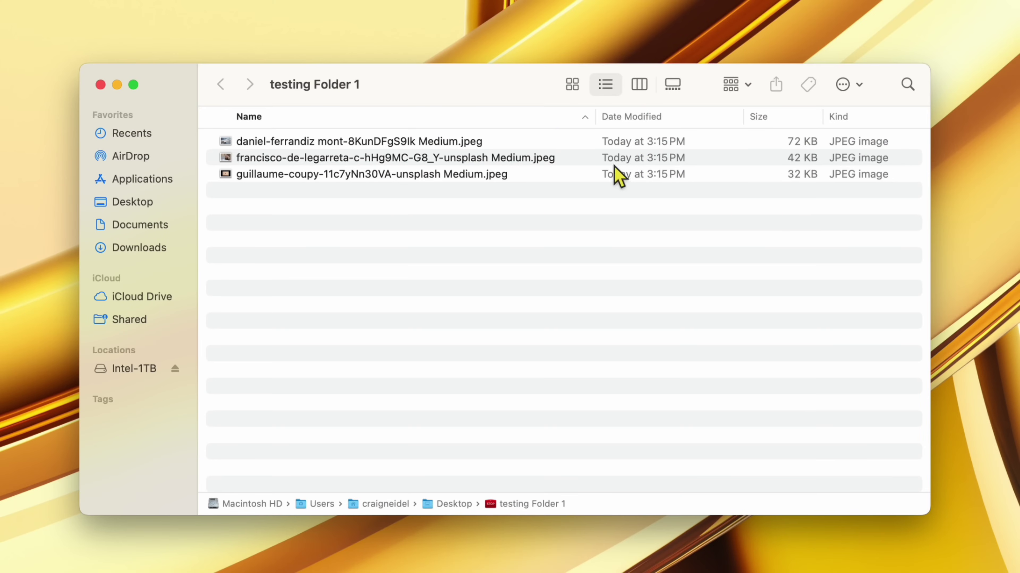
- Create one PDF from the three Medium JPEGs, keep its default name, and open it in Preview
left_click(353, 145)
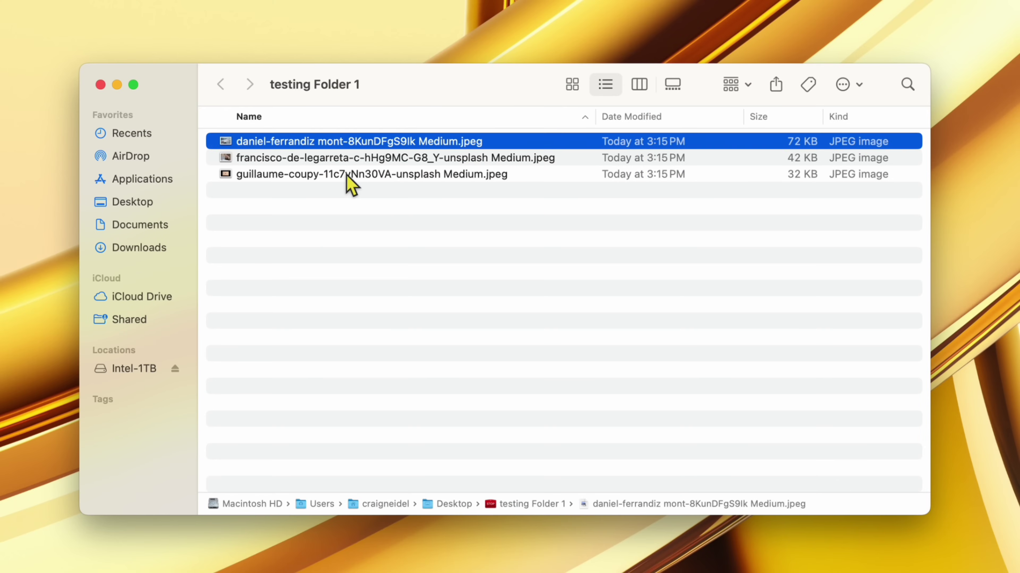
left_click(347, 176, "shift")
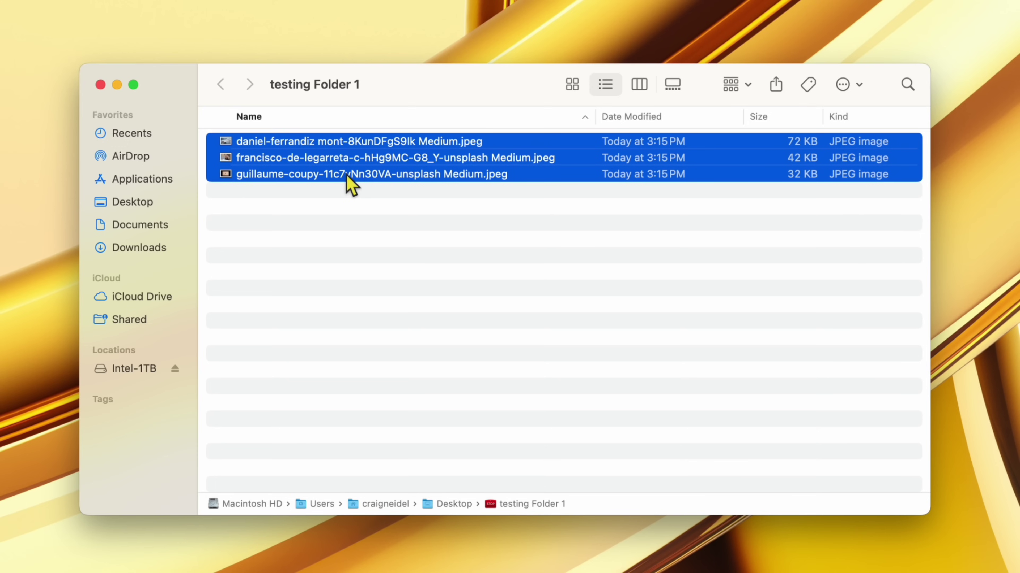
right_click(346, 176)
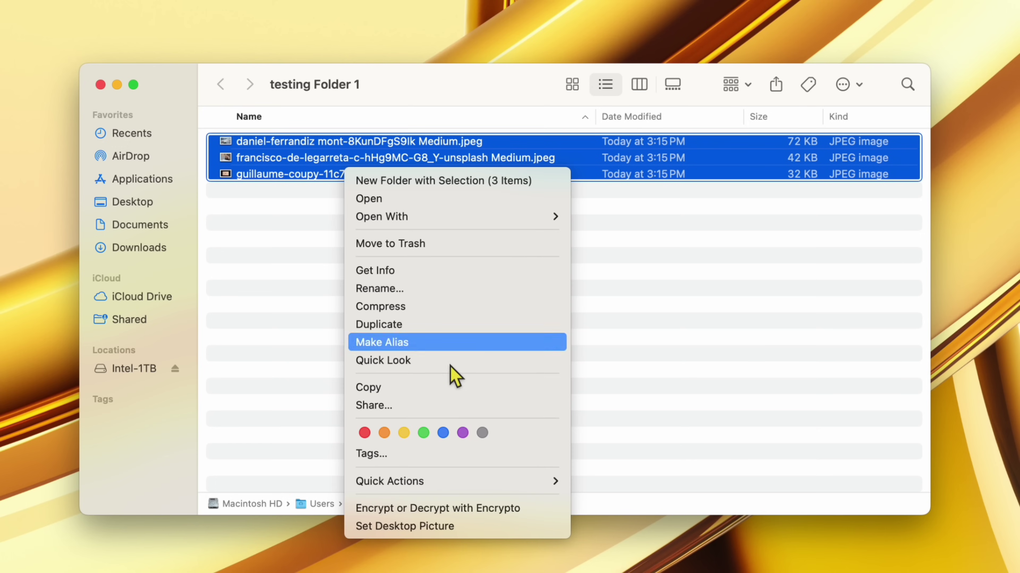
mouse_move(462, 484)
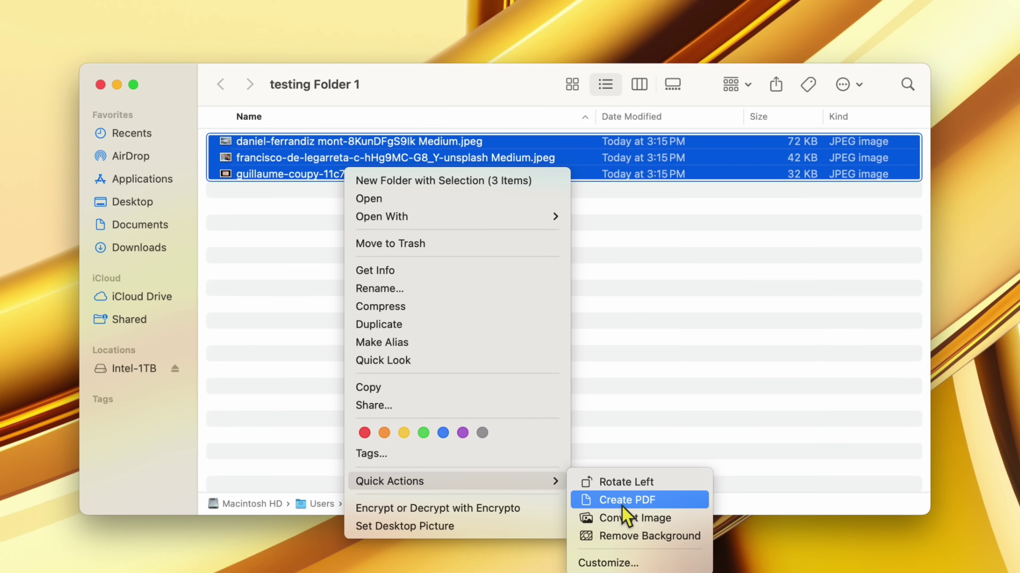
left_click(658, 507)
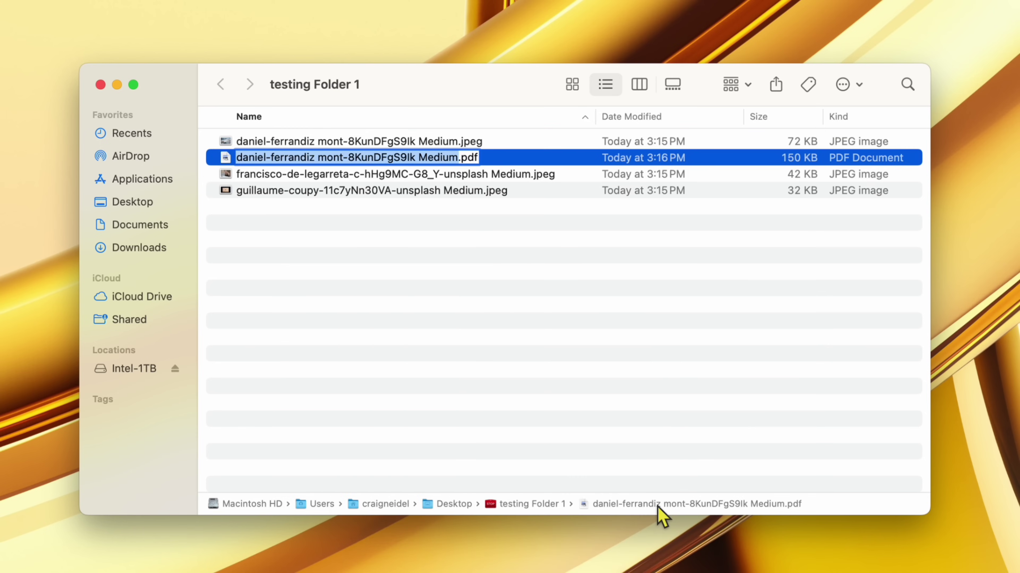
key("Return")
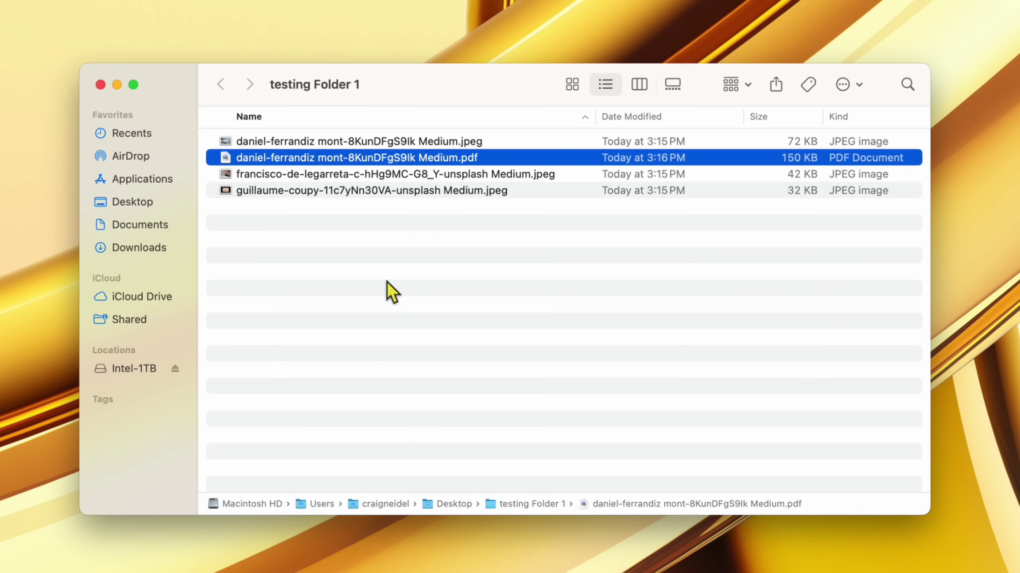
double_click(310, 161)
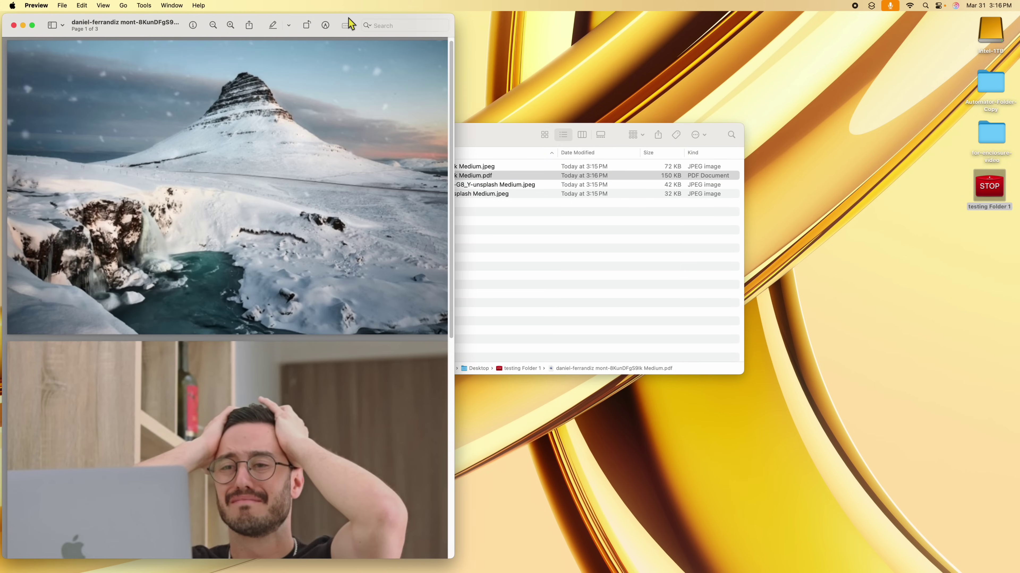
- Centre the PDF window, scroll through its three pages, and close it
left_click_drag(349, 23, 607, 27)
scroll(604, 217, "down", 10)
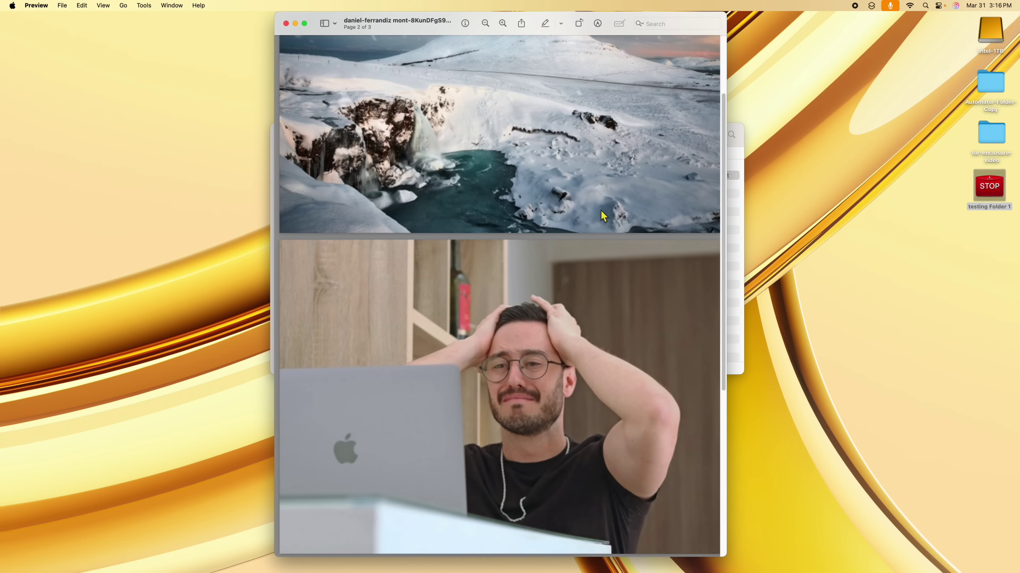
scroll(605, 235, "up", 10)
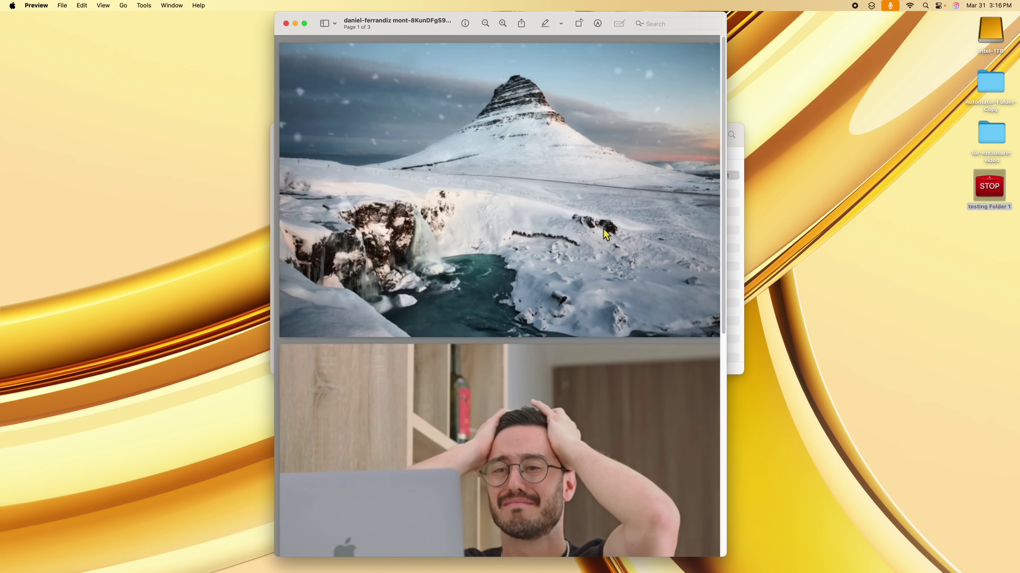
left_click(286, 24)
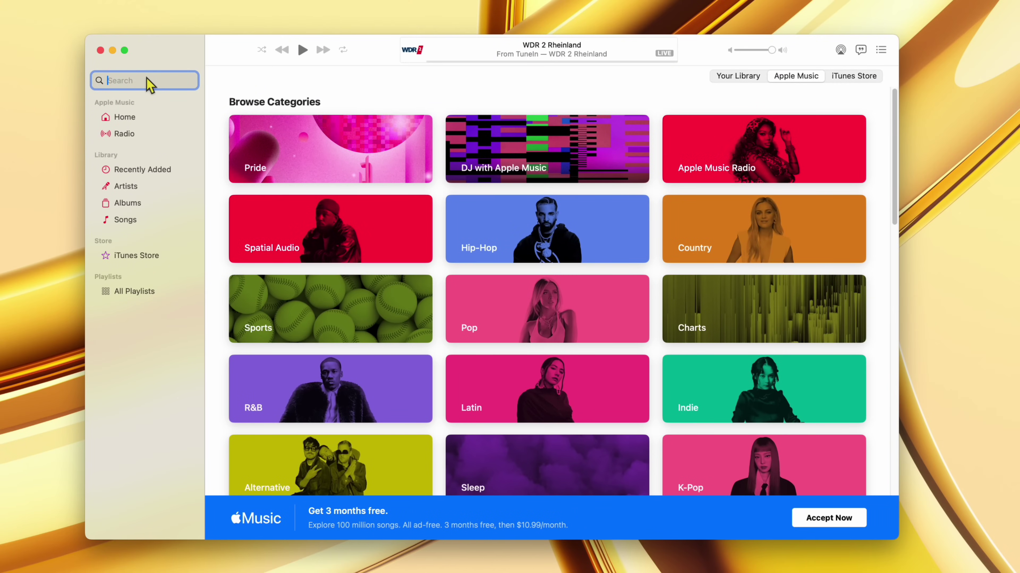
- Search Apple Music for 'wgn' and play the WGN AM 720 radio station
type("wgn")
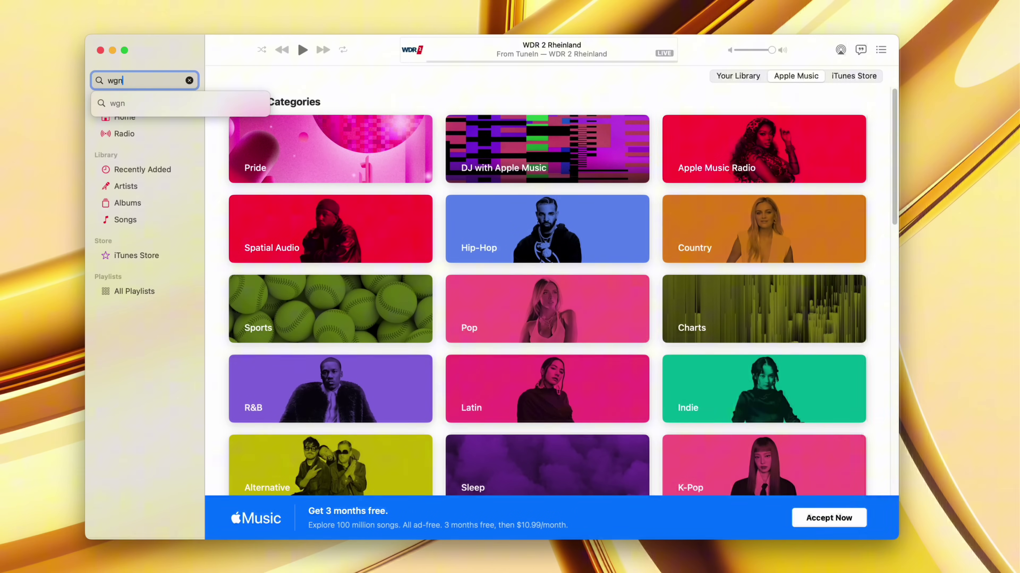
key("Return")
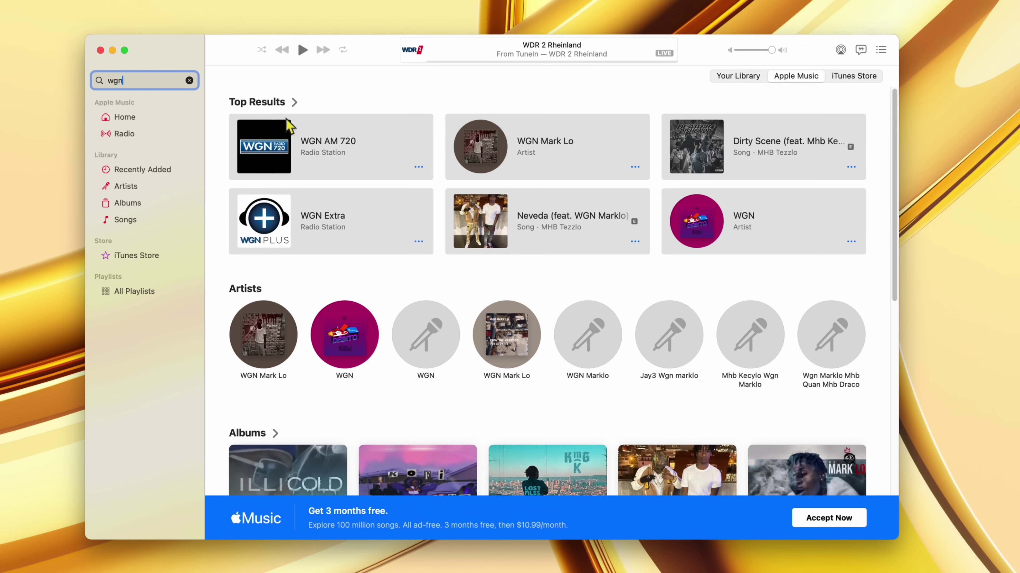
mouse_move(248, 151)
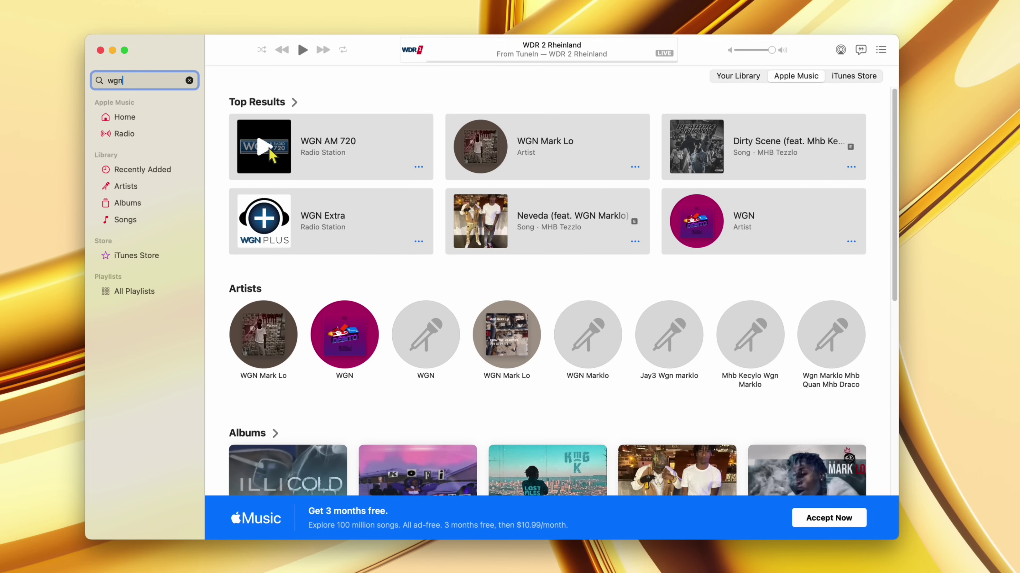
left_click(263, 147)
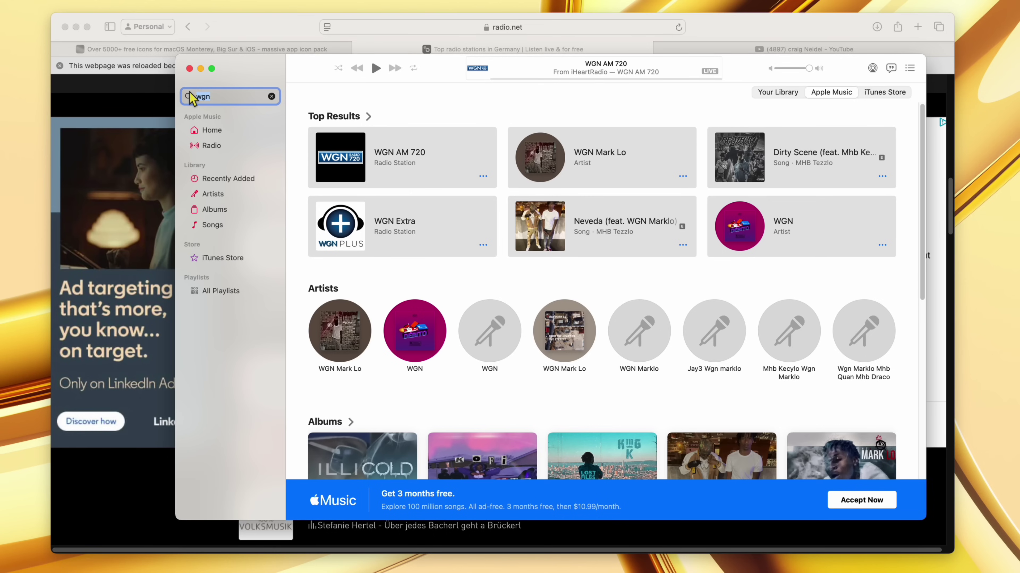
- Search Apple Music for 'wdr 2' and start playing the WDR 2 Münsterland station
type("wdr 2")
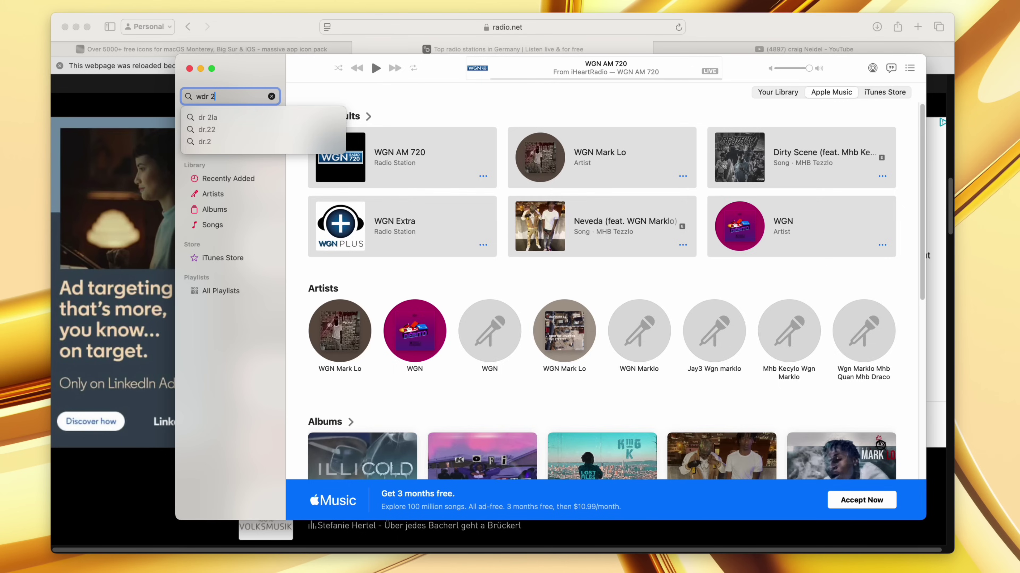
key("Return")
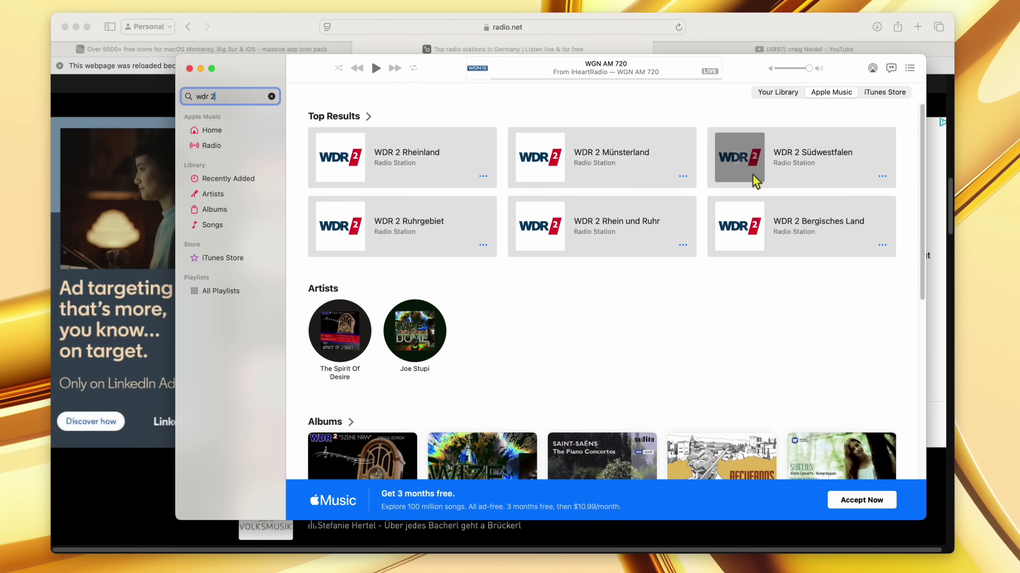
left_click(545, 159)
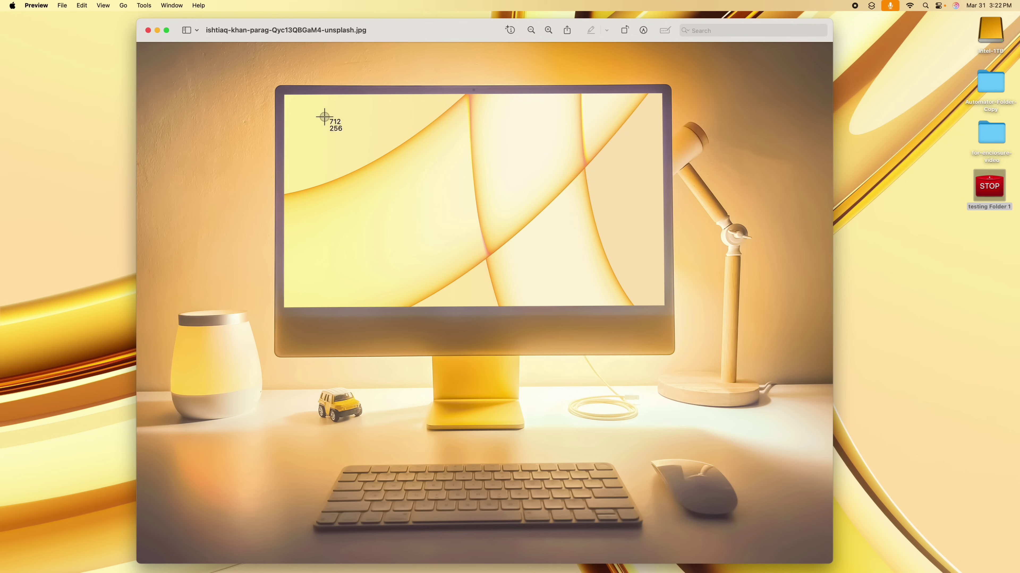
- Drag a screenshot selection around the yellow iMac and the desk area in the Preview photo
left_click_drag(324, 117, 720, 383)
left_click_drag(239, 81, 660, 422)
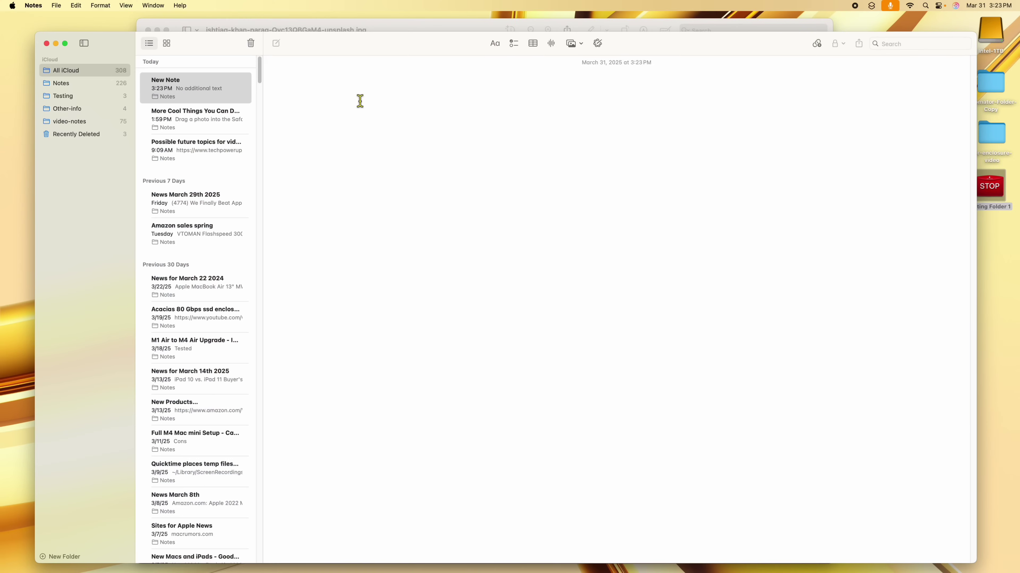
- Paste the captured yellow iMac screenshot into the empty note
key("super+v")
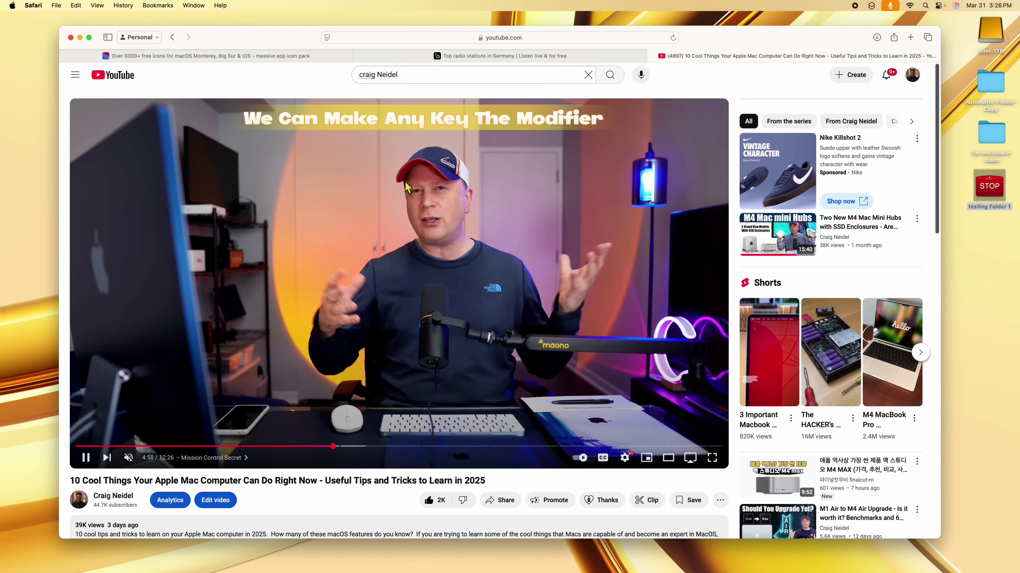
- Pop the YouTube video out with Safari's Enter Picture in Picture option
right_click(405, 181)
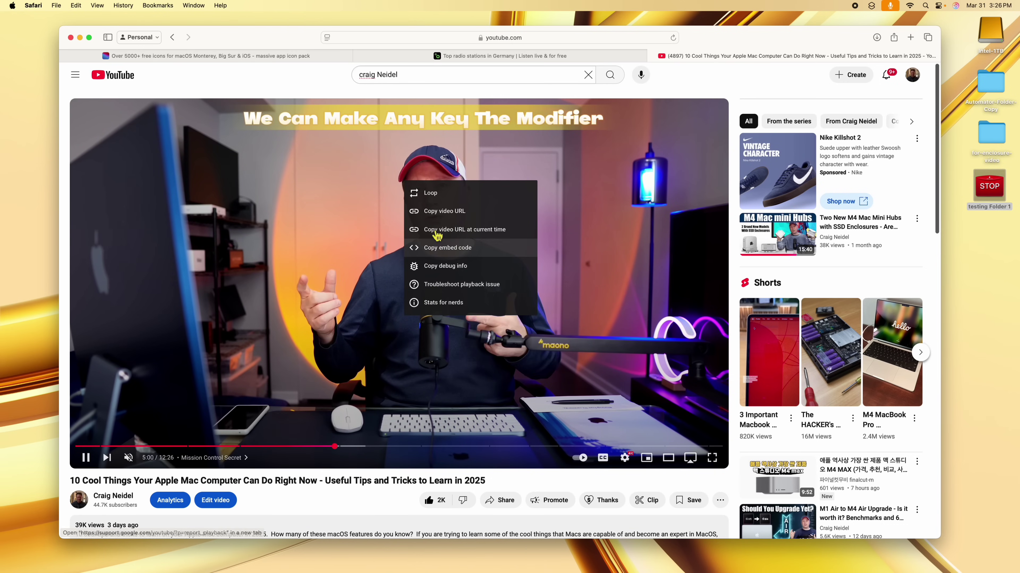
left_click(352, 204)
right_click(351, 203)
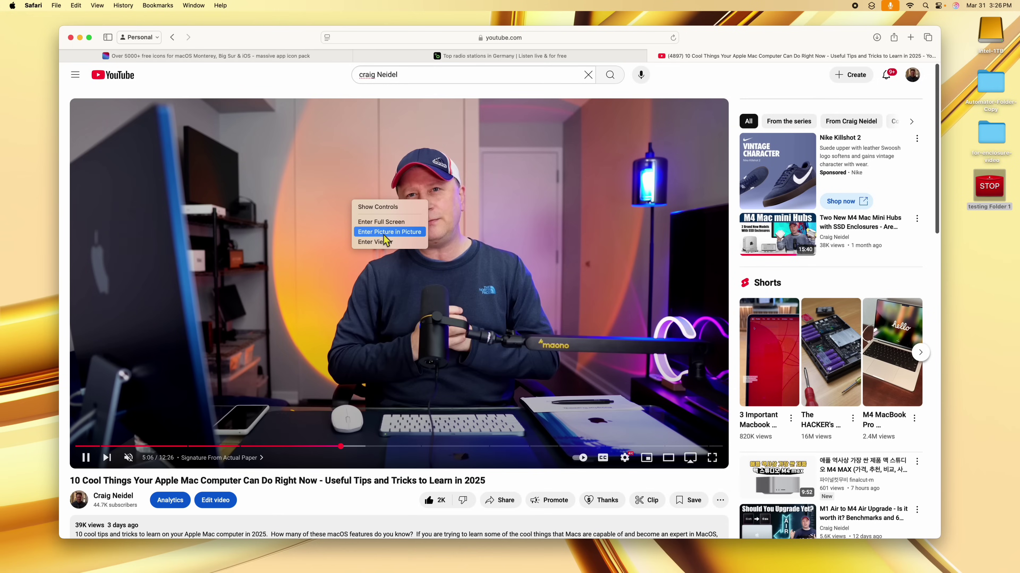
left_click(383, 235)
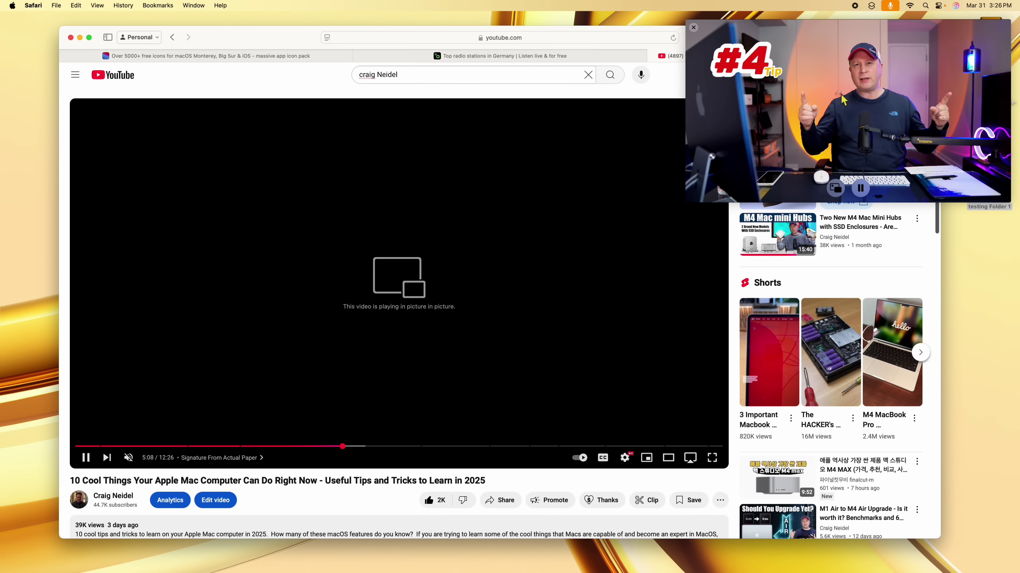
- Move and enlarge the PiP window, bring Downloads forward, and park PiP at the right edge
left_click_drag(809, 36, 750, 307)
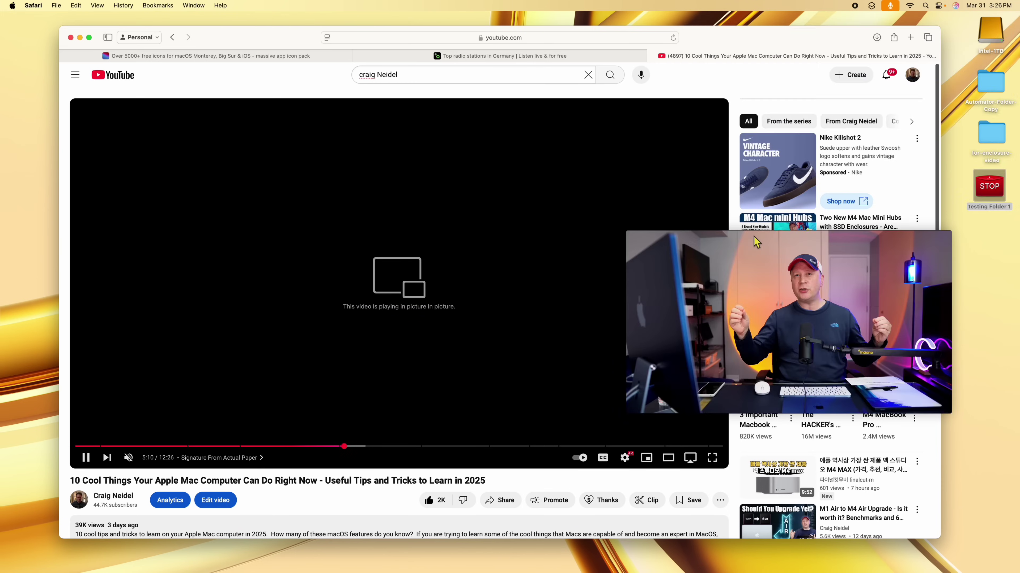
left_click_drag(292, 47, 256, 41)
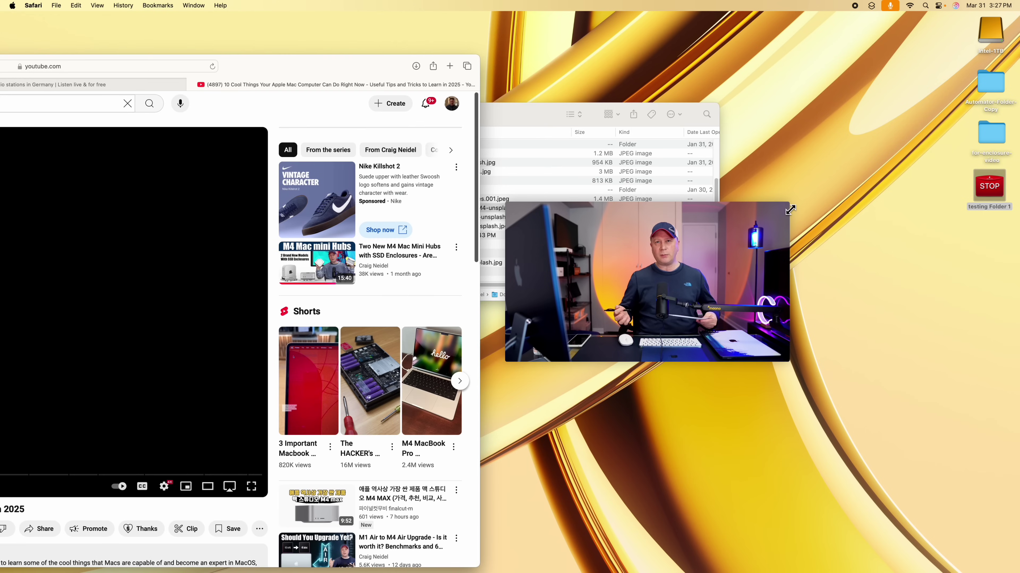
left_click_drag(790, 209, 830, 170)
left_click(556, 116)
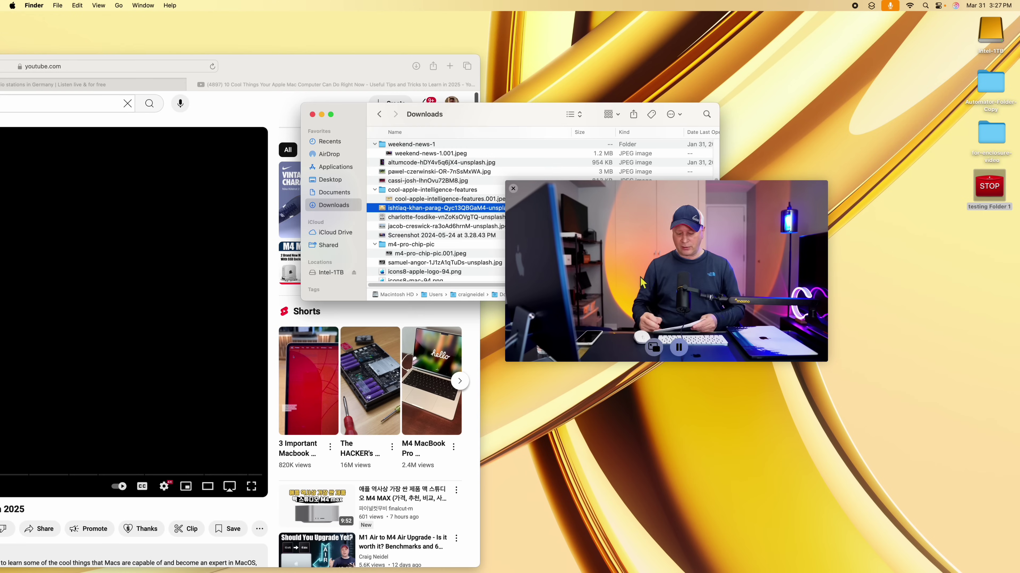
left_click_drag(665, 207, 823, 186)
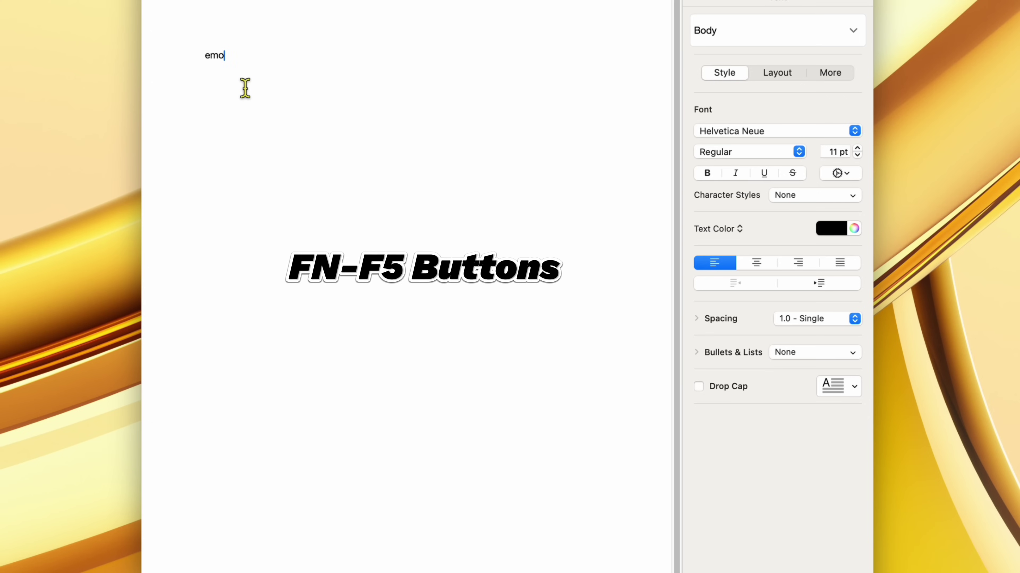
- Complete the partial word 'emo' to 'emoji' from the word-completion list
key("F5")
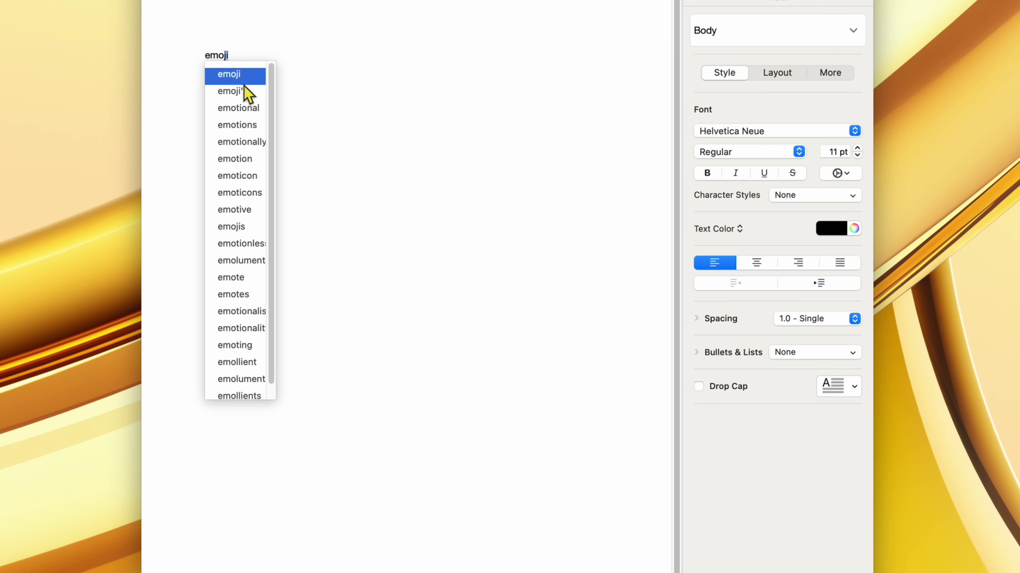
scroll(251, 163, "down", 1)
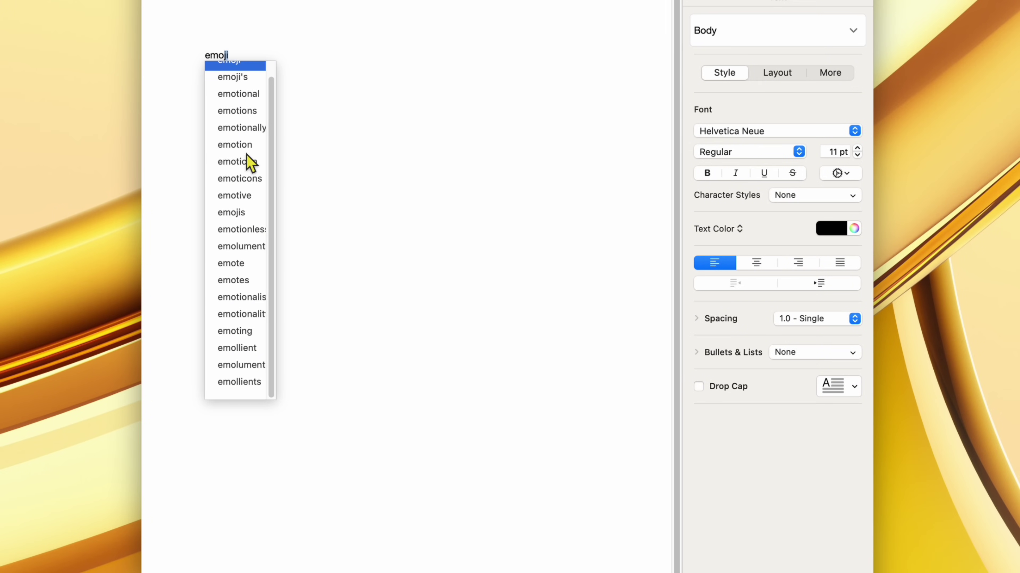
scroll(251, 163, "up", 1)
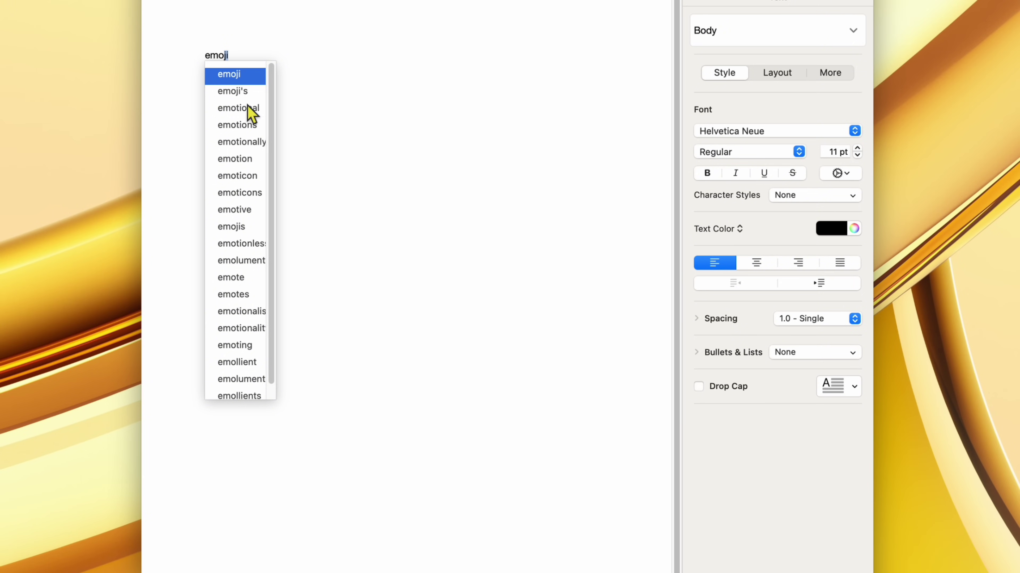
key("Return")
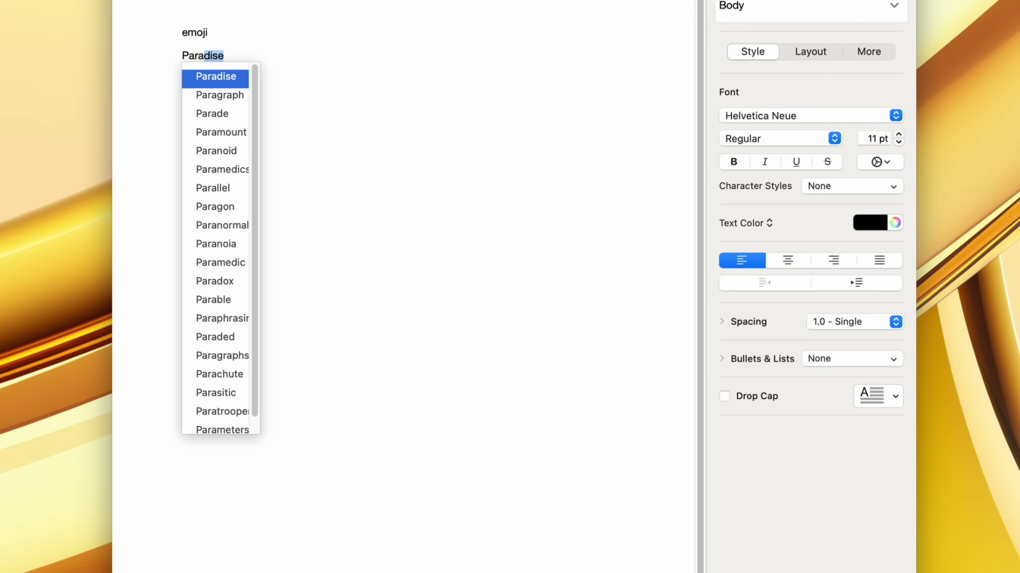
- Complete the partial word 'Para' to 'Paradox' from the suggestions
scroll(236, 216, "down", 1)
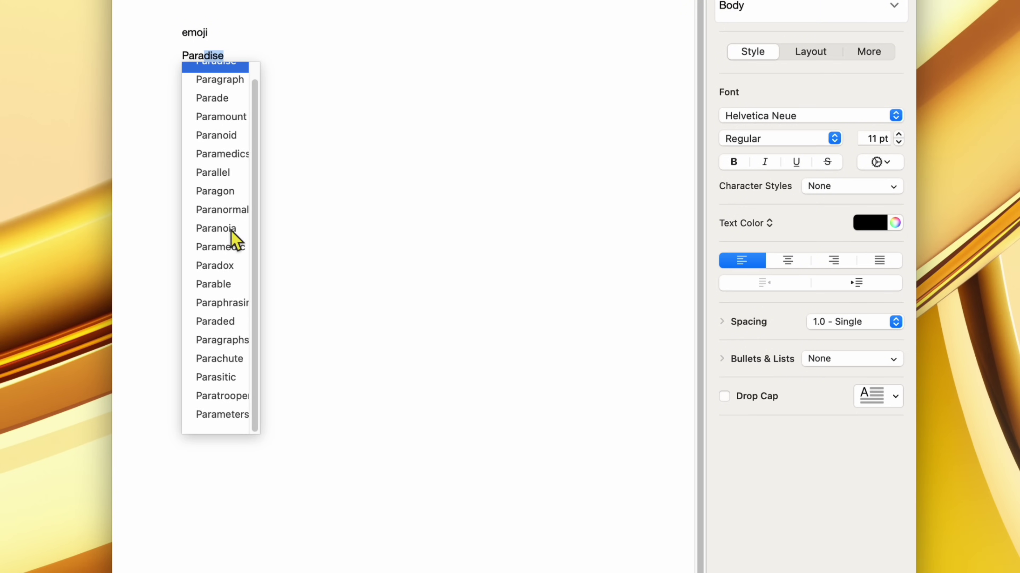
scroll(232, 232, "up", 1)
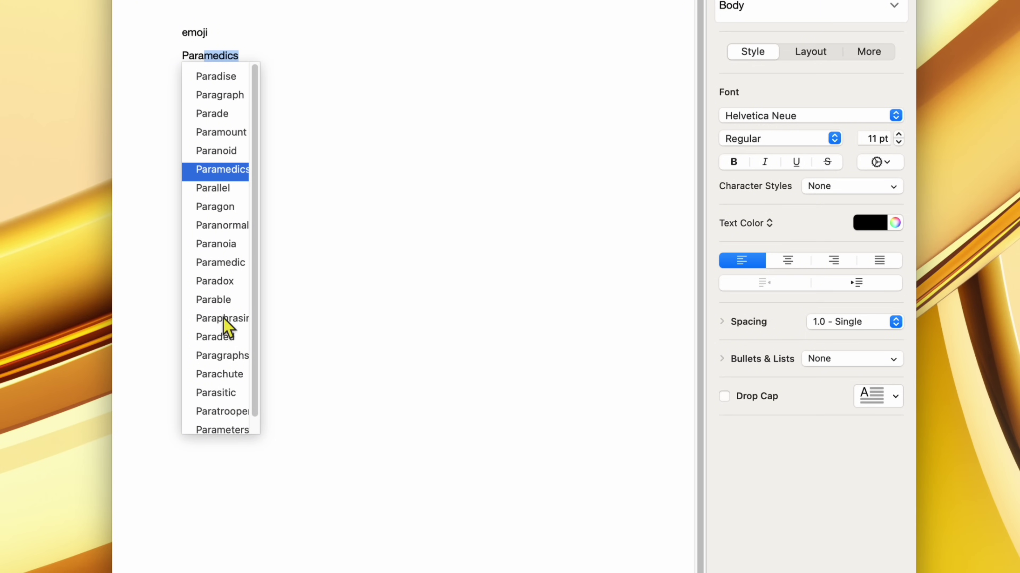
left_click(366, 221)
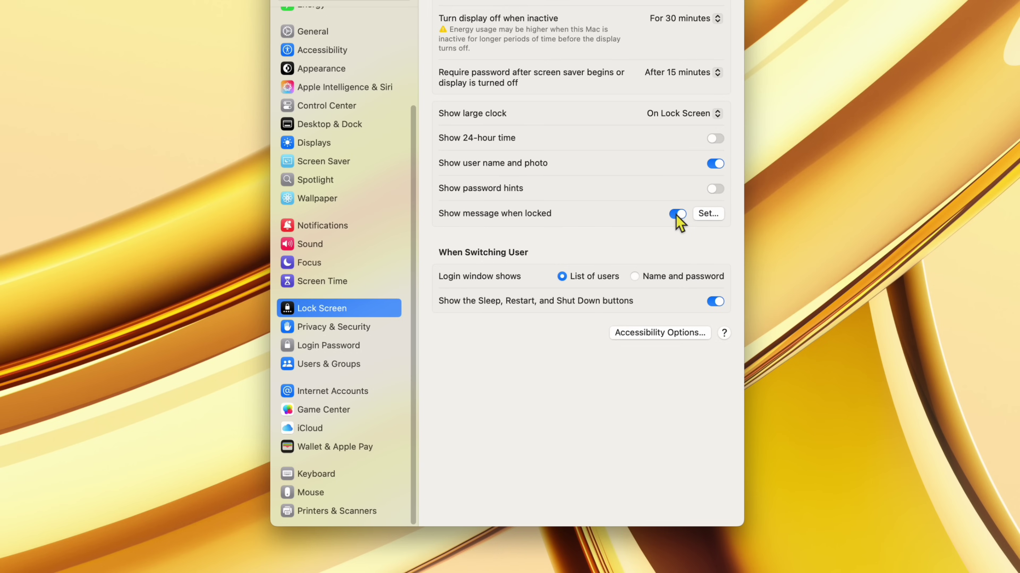
- Open the Set… editor for the lock-screen message
left_click(708, 214)
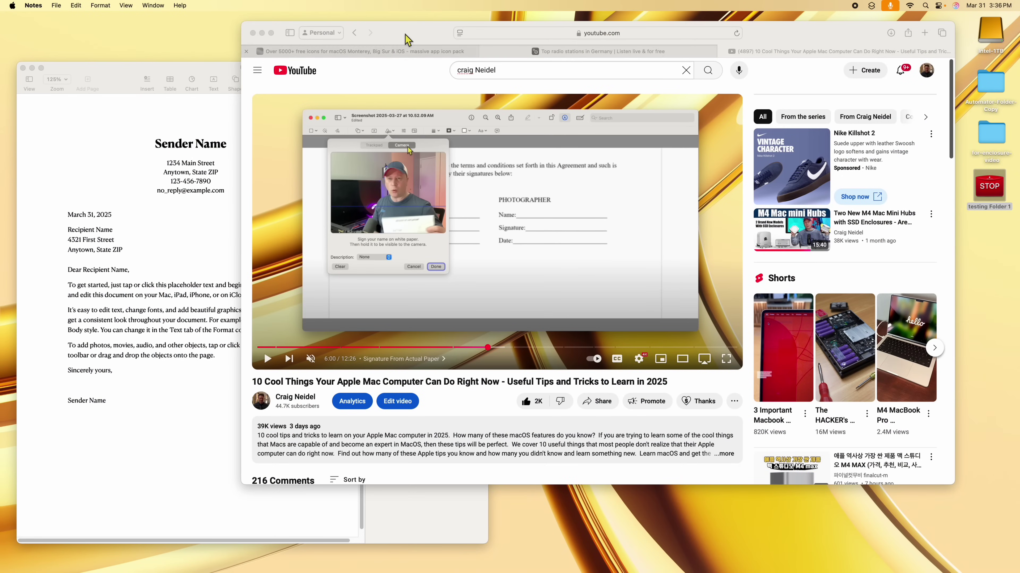
- Switch between Safari and the Pages letter, reposition the Pages window, and bring it forward
left_click(422, 43)
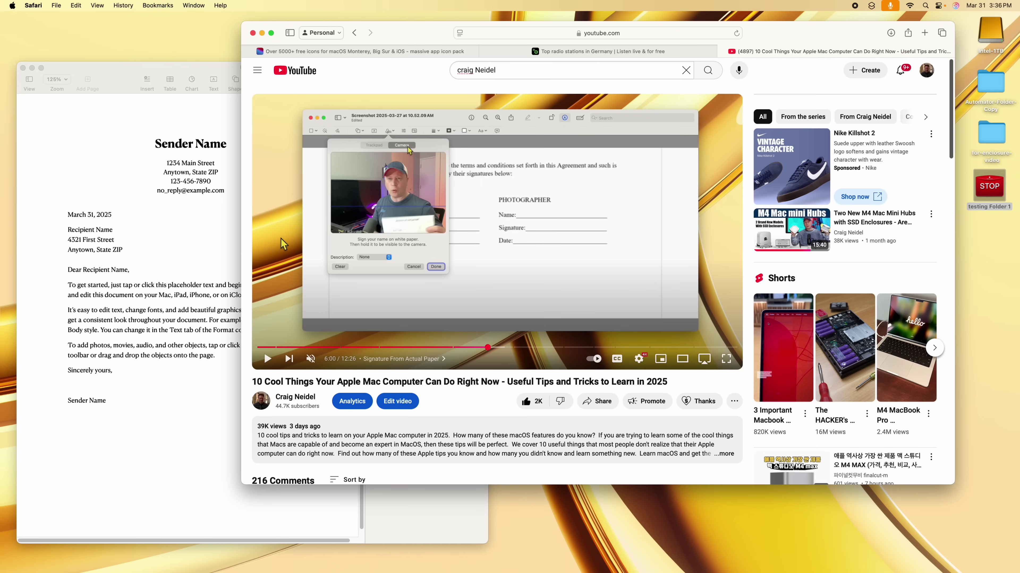
left_click(225, 226)
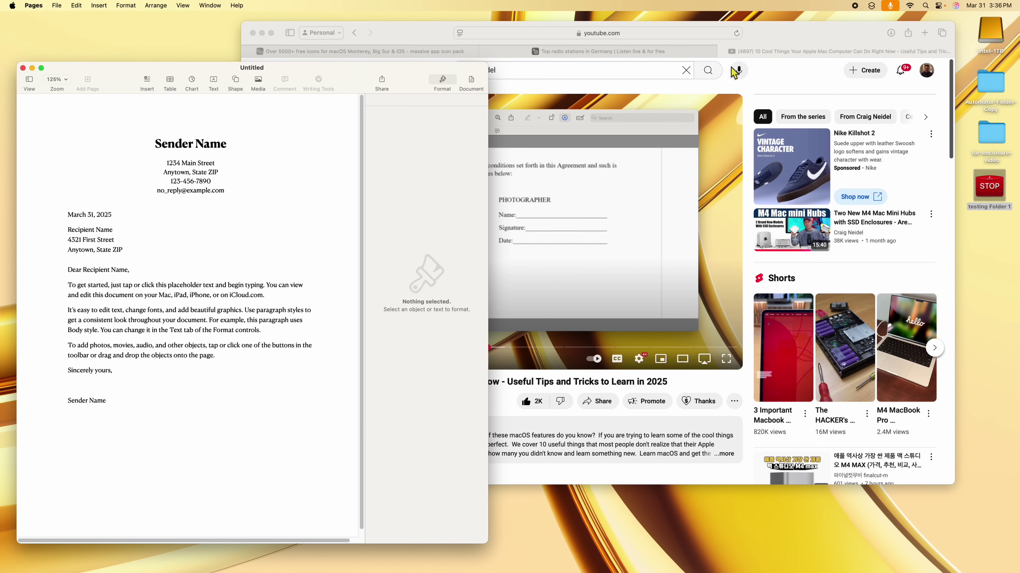
left_click(791, 39)
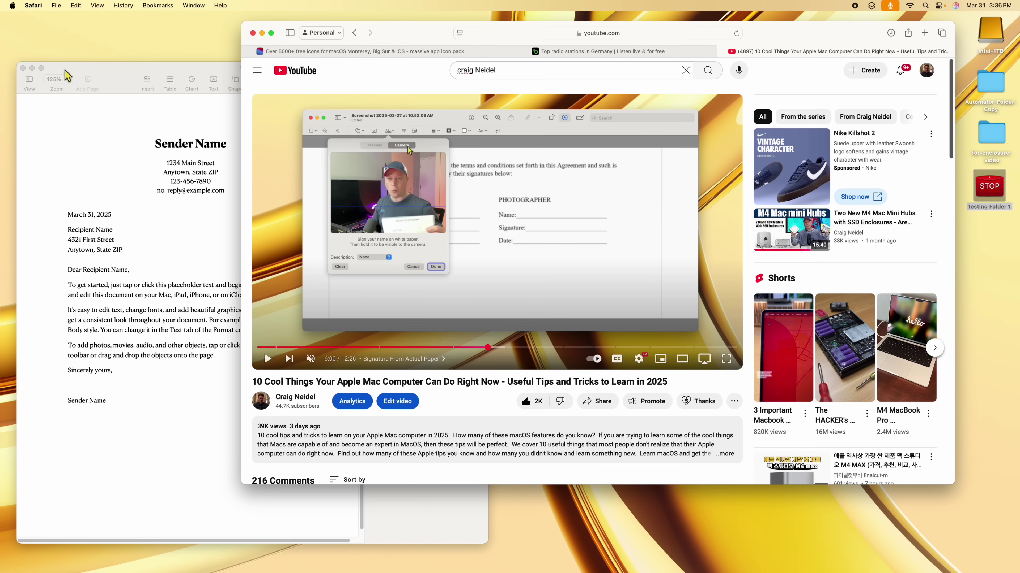
left_click_drag(22, 70, 79, 120)
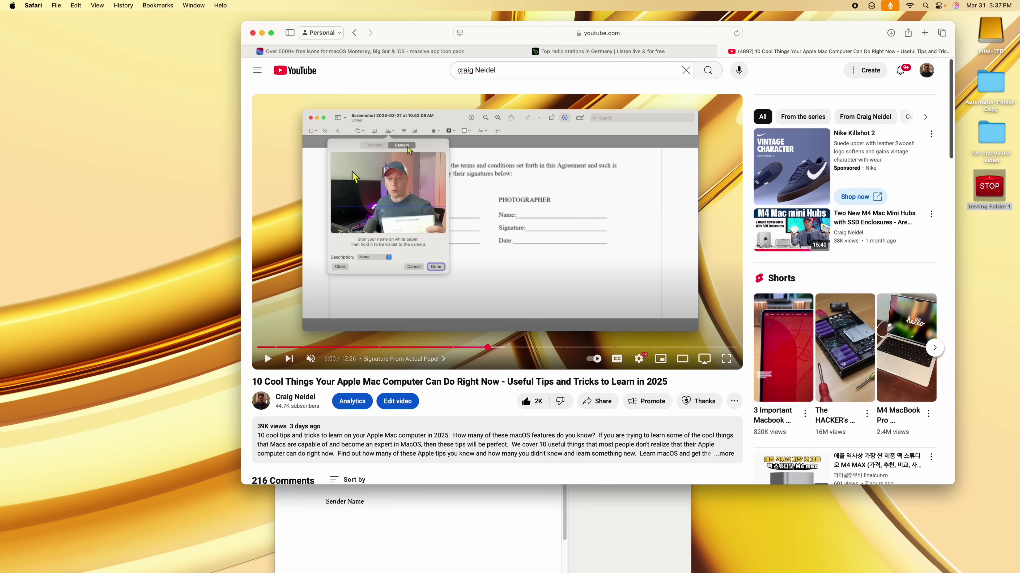
left_click_drag(153, 121, 129, 56)
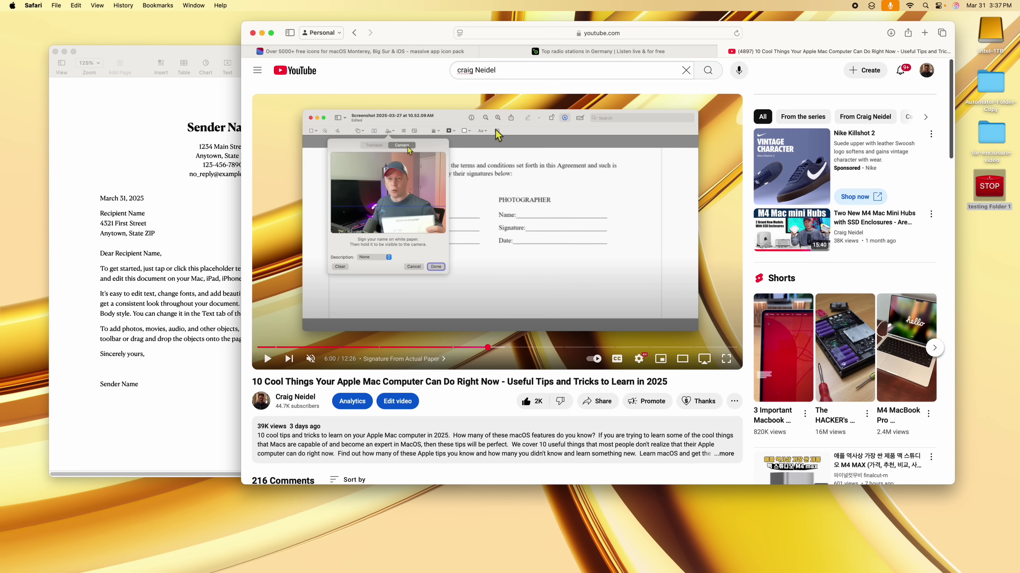
left_click_drag(112, 61, 115, 111)
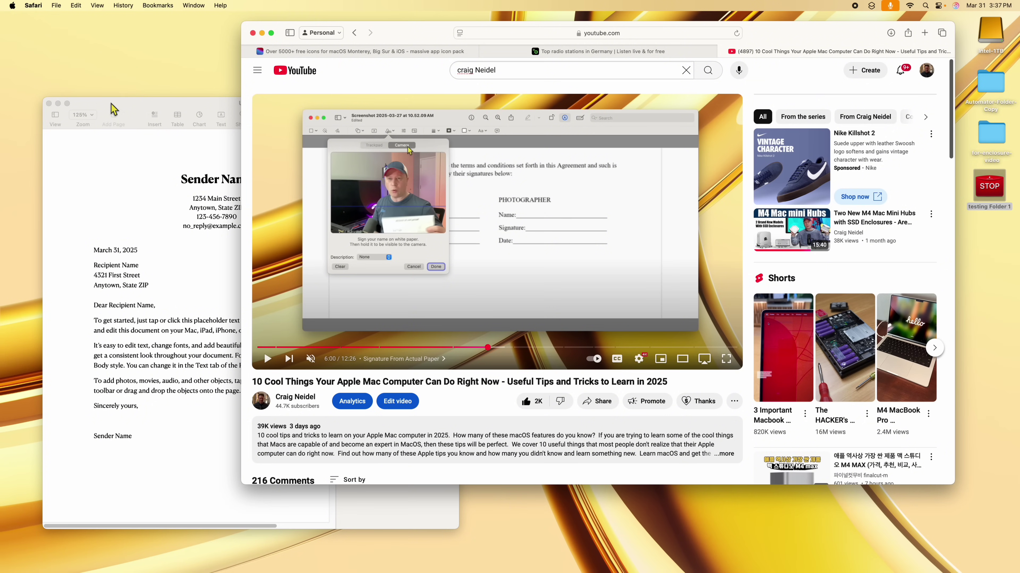
left_click(176, 150)
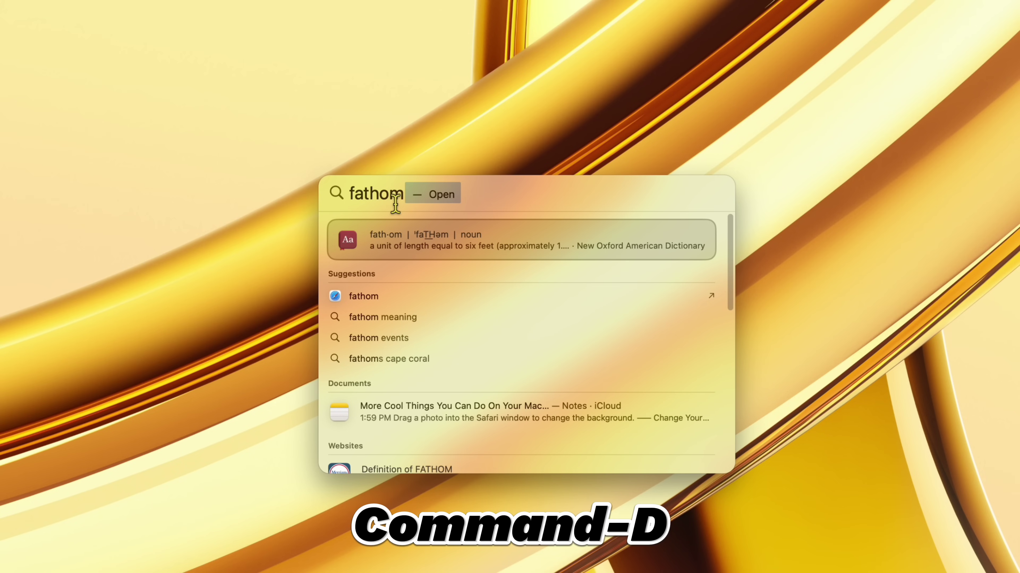
- Open fathom in Dictionary, view its Wikipedia article, and select the search word
key("super+d")
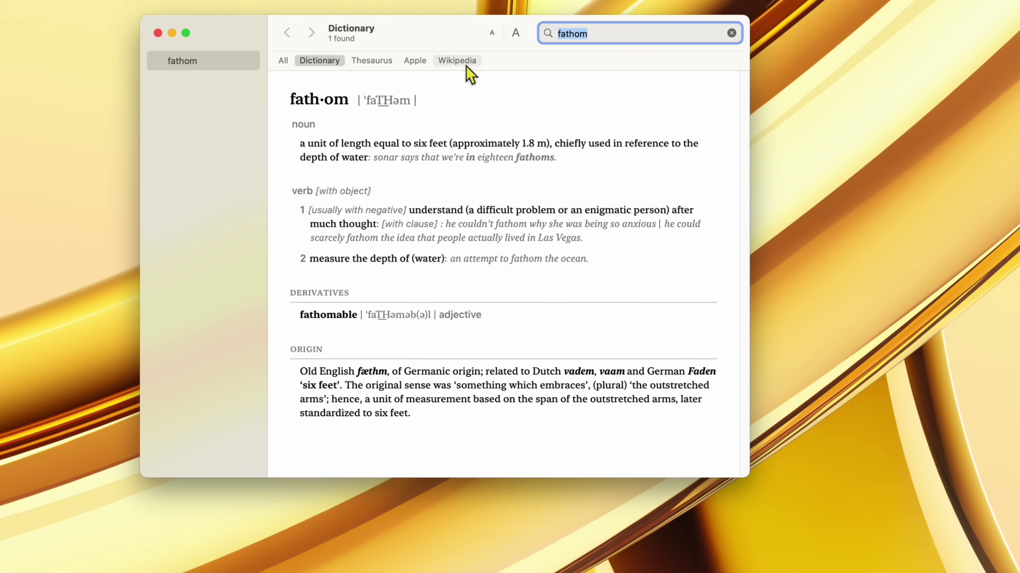
left_click(467, 72)
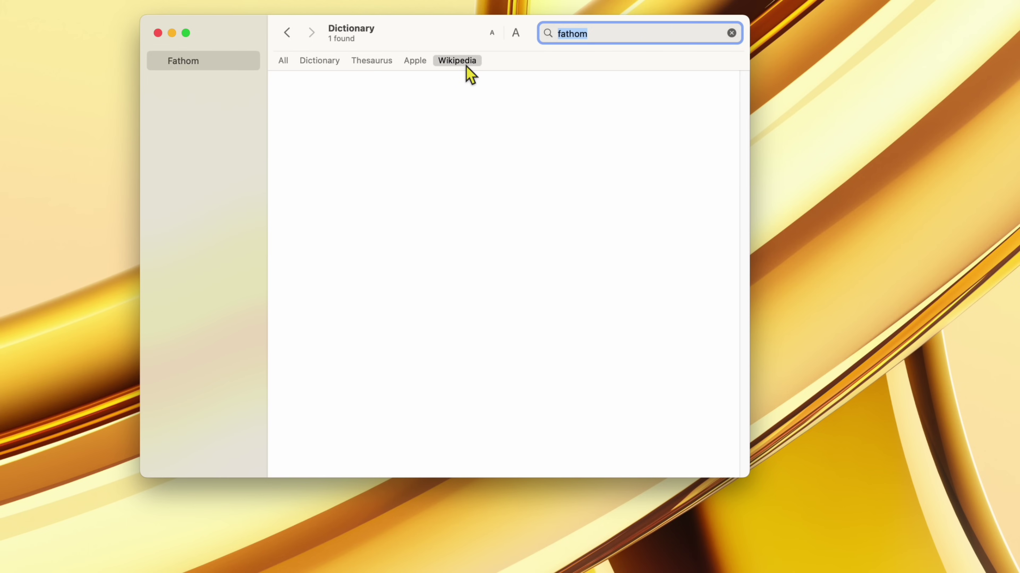
scroll(654, 239, "down", 10)
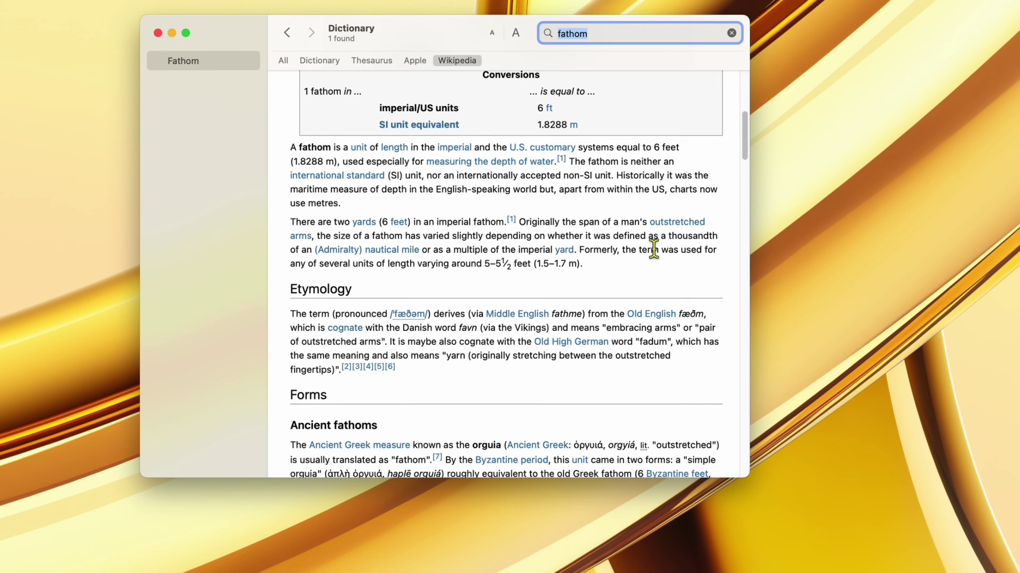
scroll(654, 253, "up", 10)
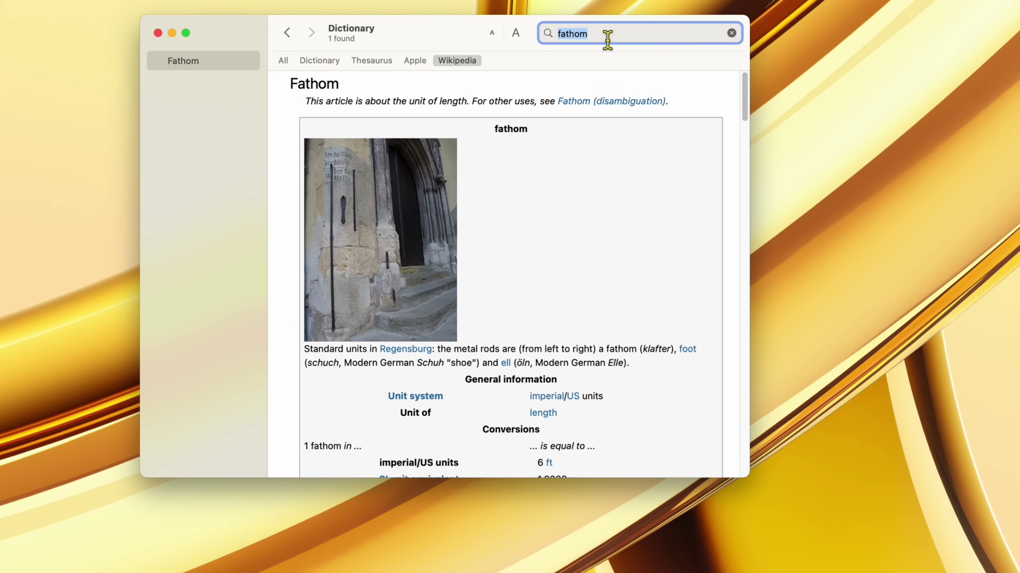
left_click_drag(607, 40, 551, 35)
- Look up 'happy', view its dictionary definition, then its Thesaurus synonyms
type("happy")
key("Return")
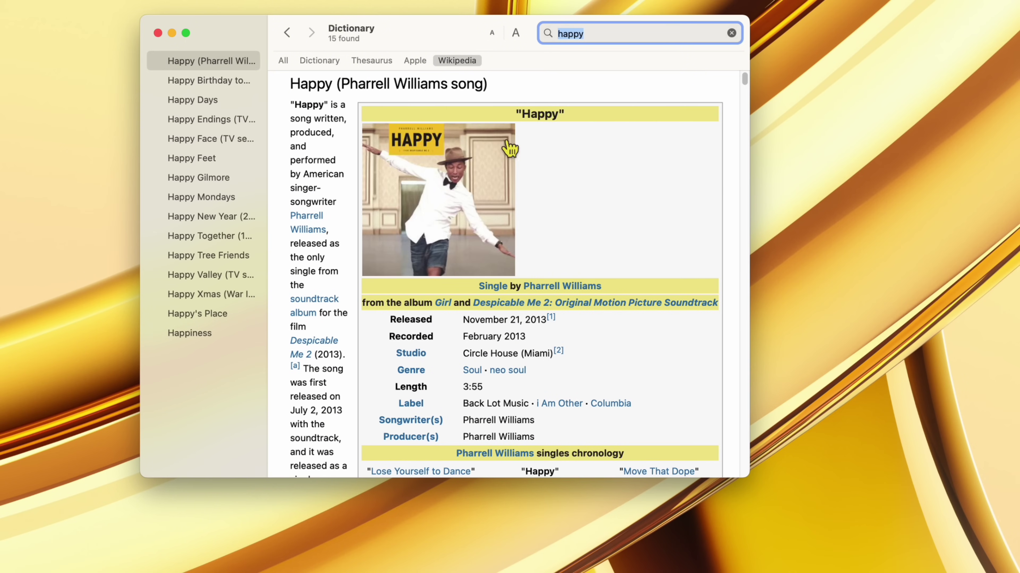
left_click(324, 62)
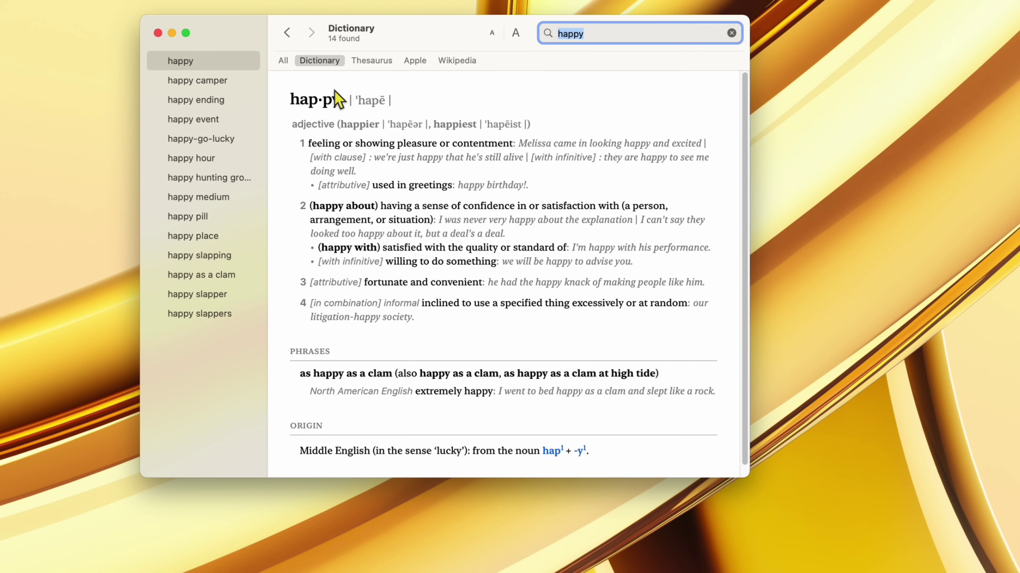
left_click(373, 63)
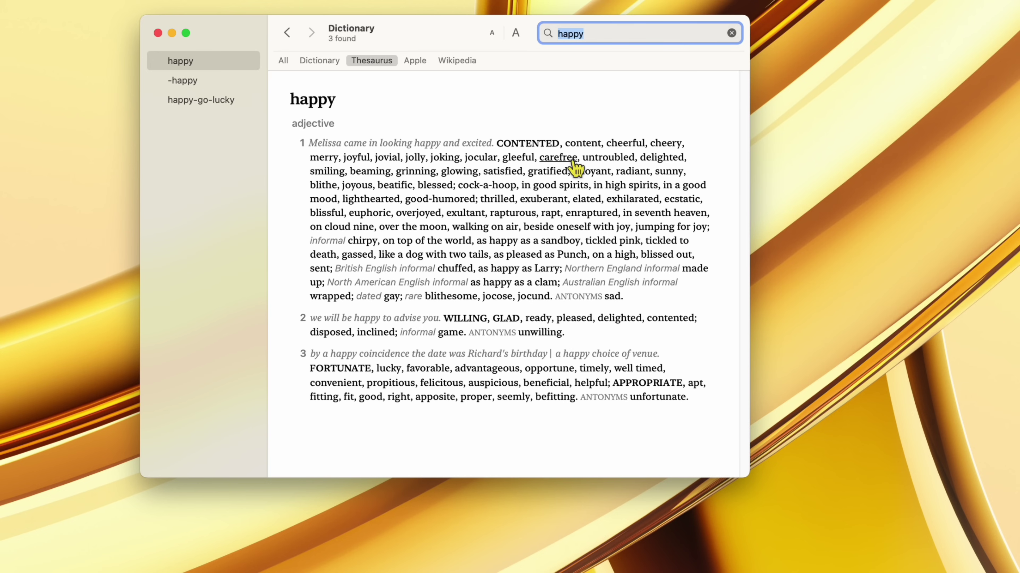